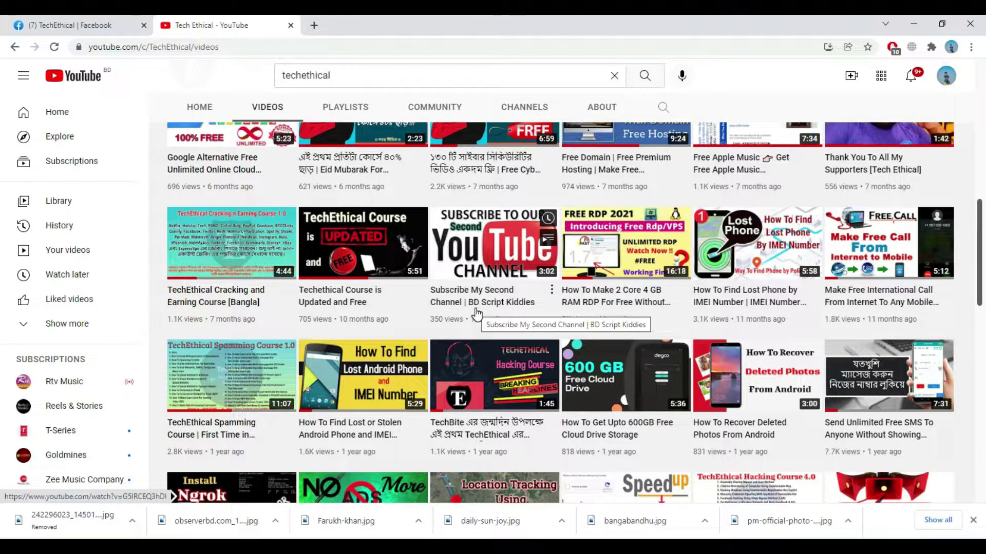
Scroll through the Tech Ethical channel's videos on YouTube.
scroll(476, 313, down, 2)
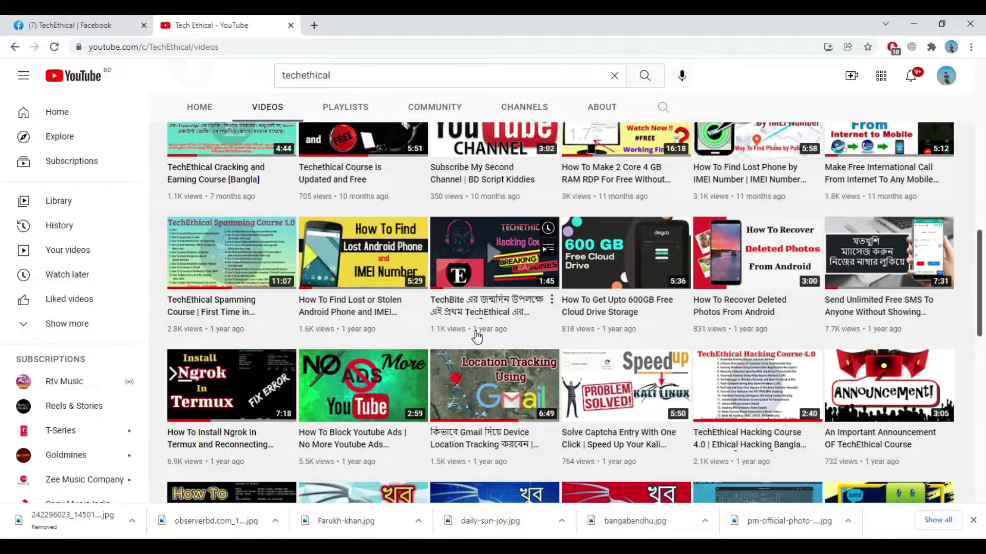
scroll(476, 337, down, 3)
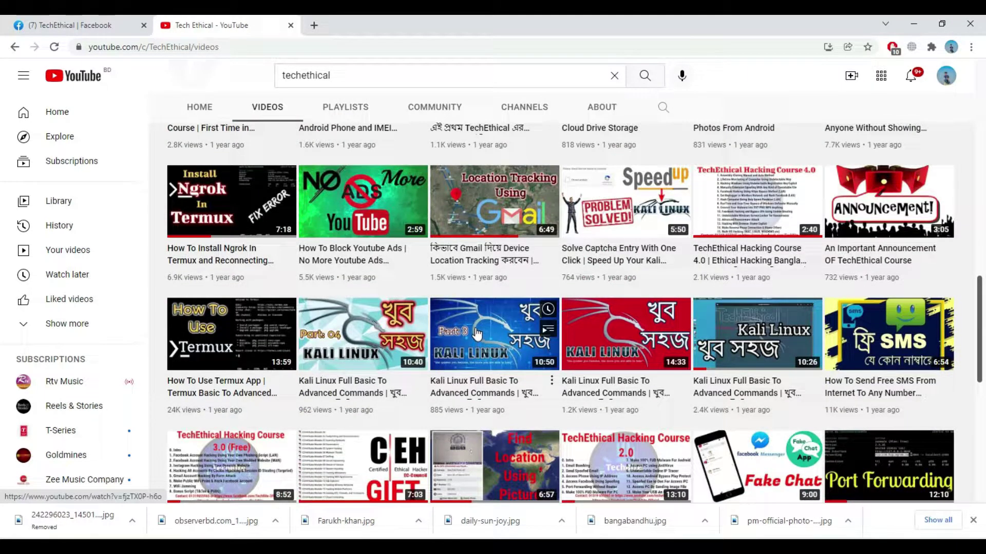
scroll(477, 334, down, 2)
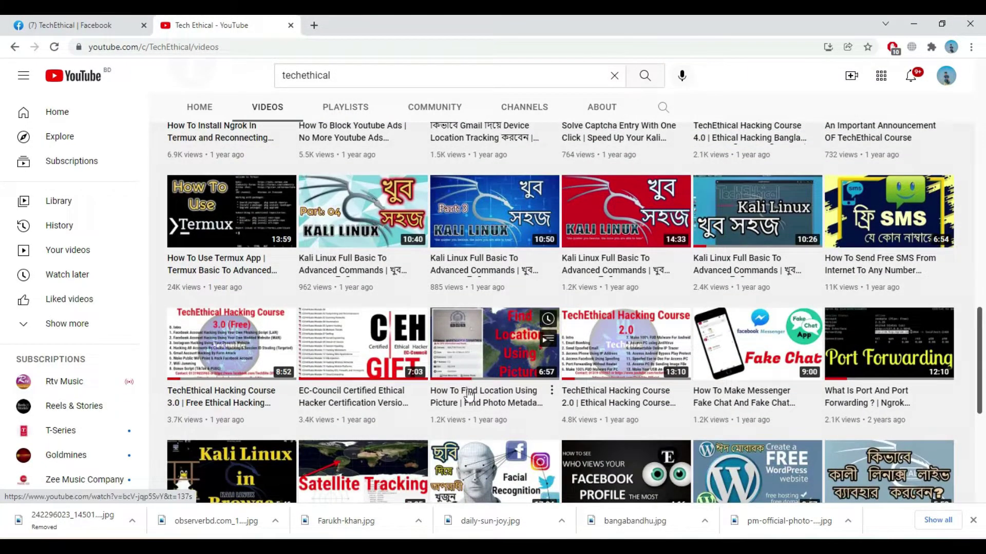
scroll(477, 395, down, 1)
scroll(480, 394, down, 1)
scroll(481, 394, up, 1)
scroll(481, 395, up, 4)
scroll(481, 394, up, 2)
scroll(481, 394, up, 8)
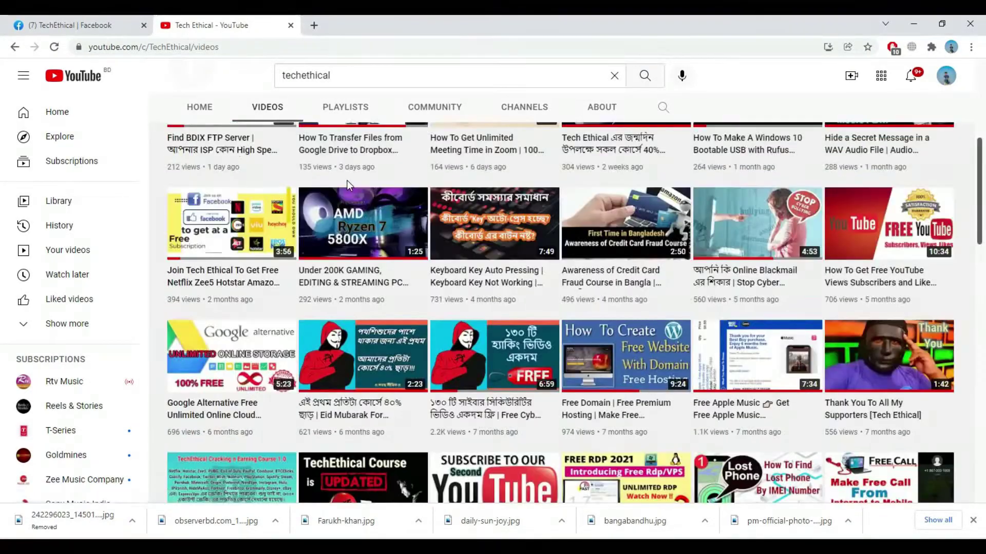
scroll(347, 185, up, 5)
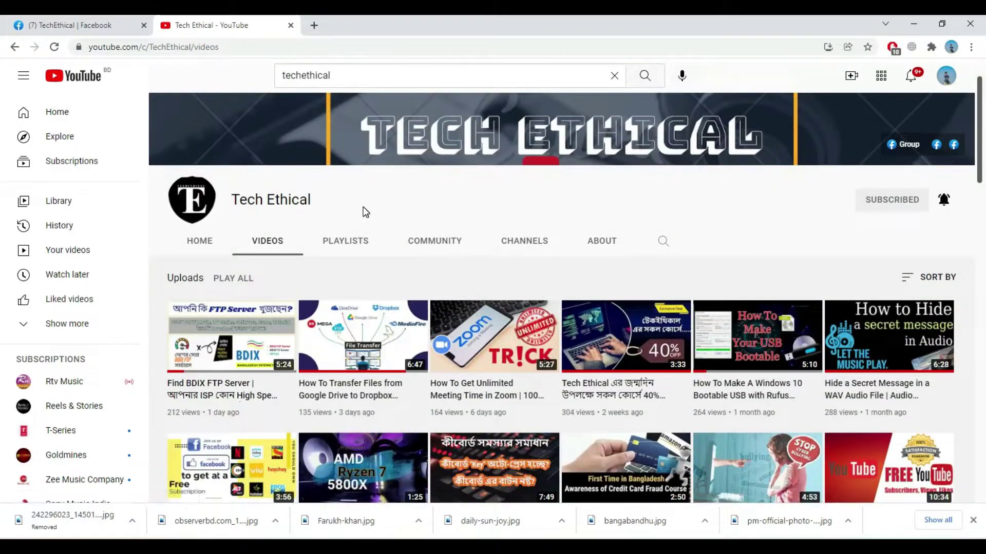
scroll(366, 212, down, 1)
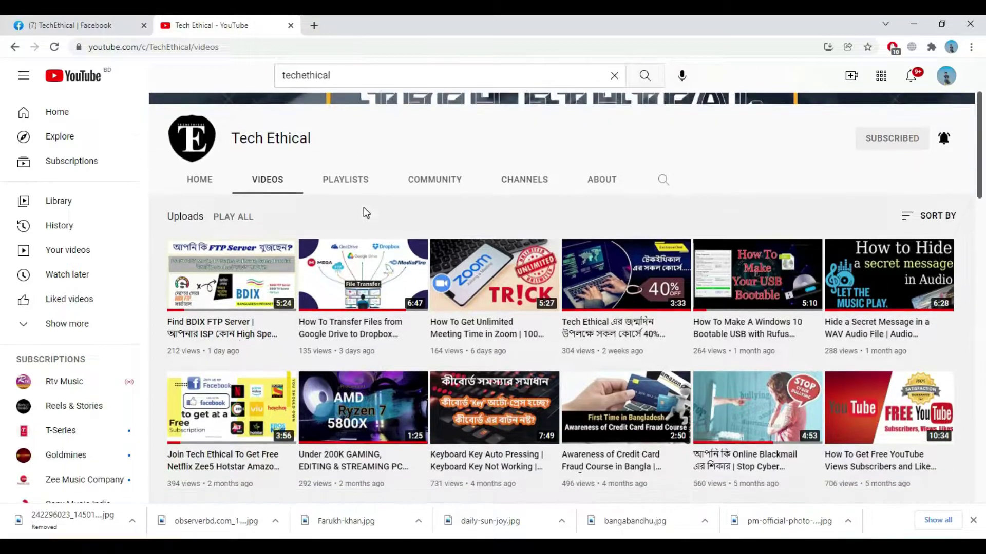
View the channel's playlists, then switch to the macOS Catalina ISO + VMware Unlocker folder.
click(356, 181)
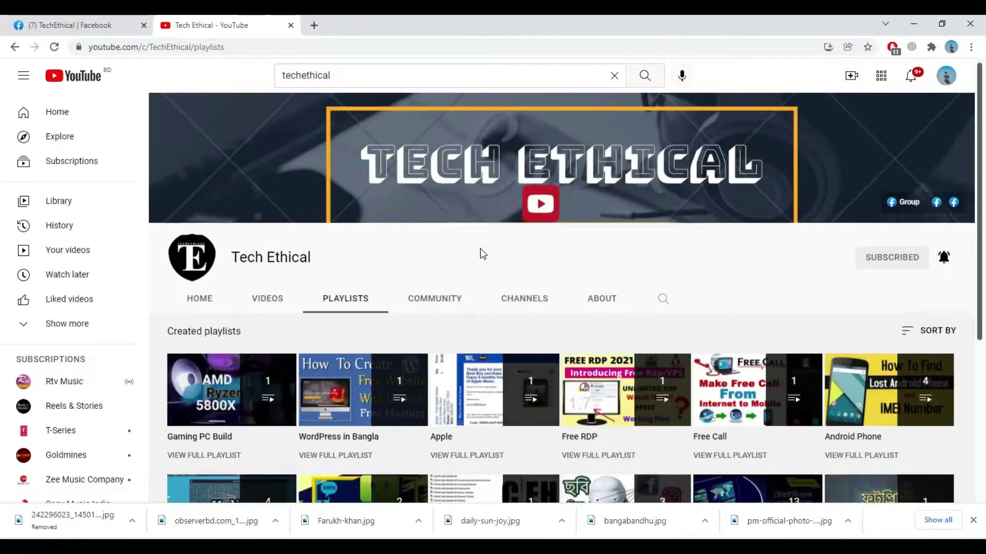
scroll(481, 248, down, 5)
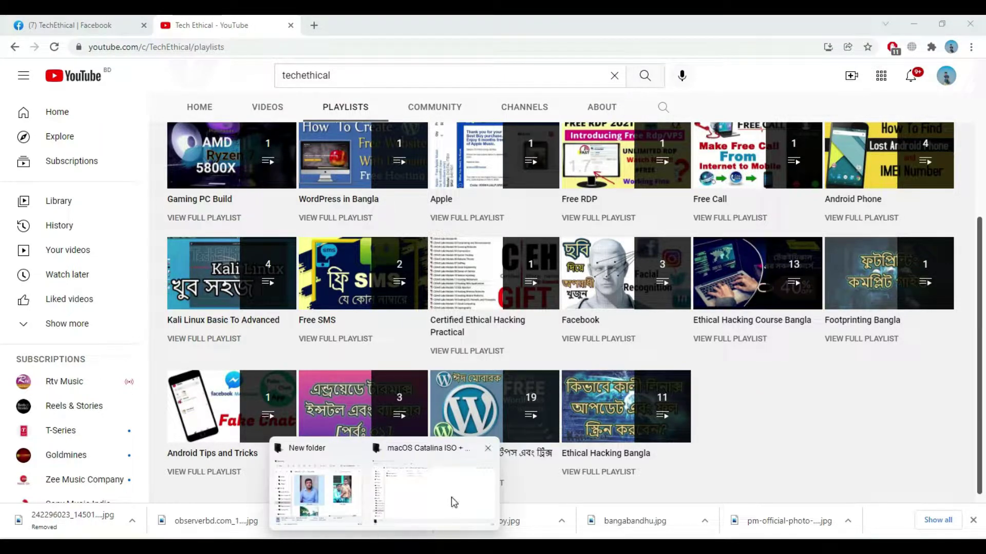
click(451, 497)
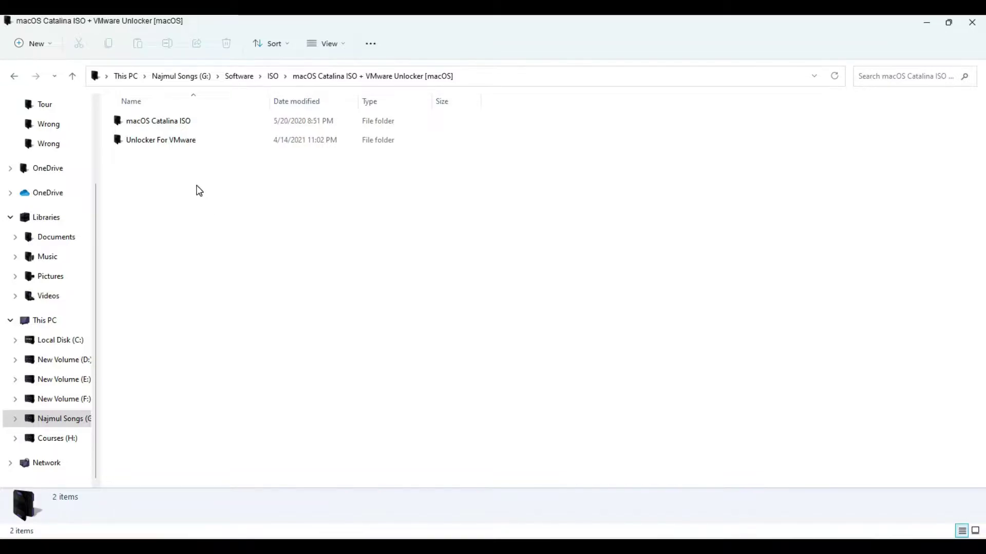
click(206, 194)
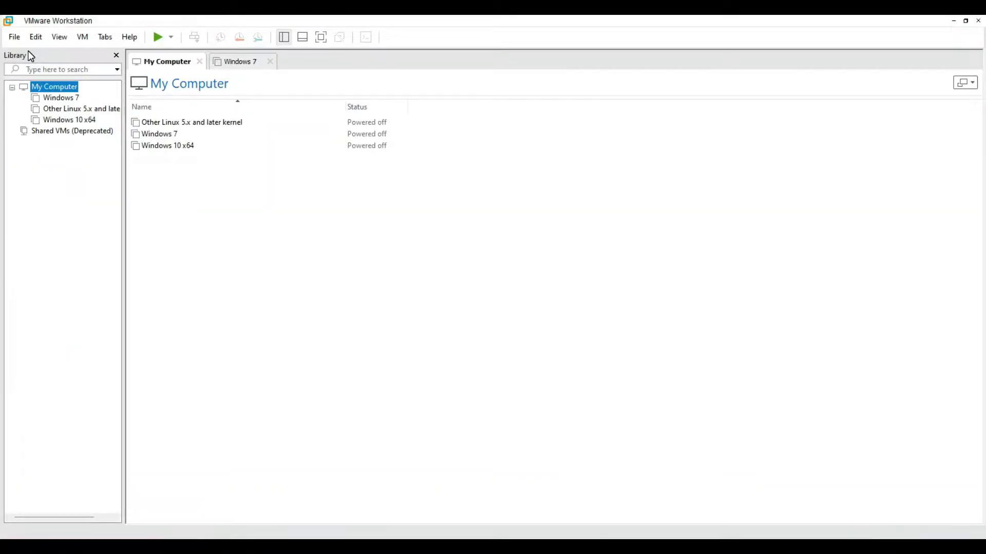
click(21, 37)
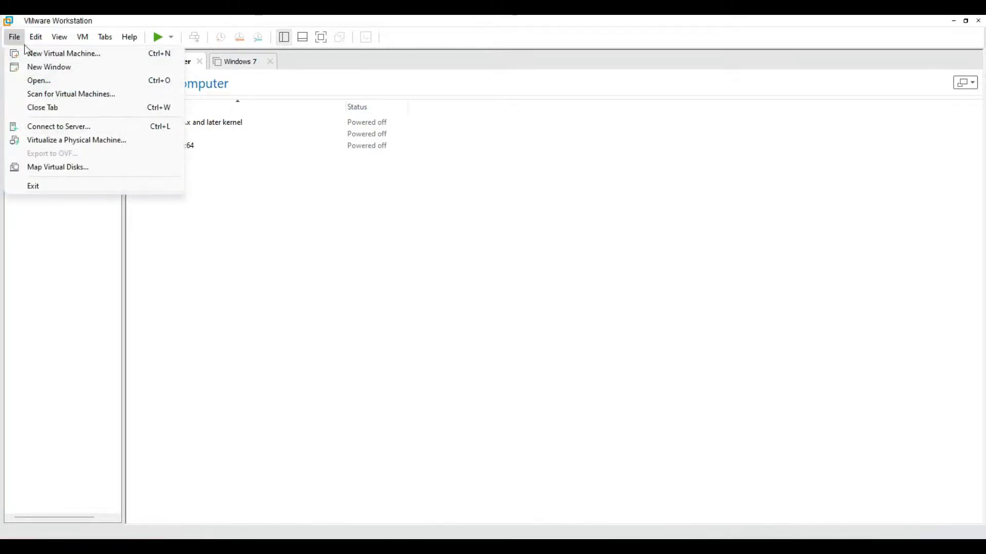
click(44, 54)
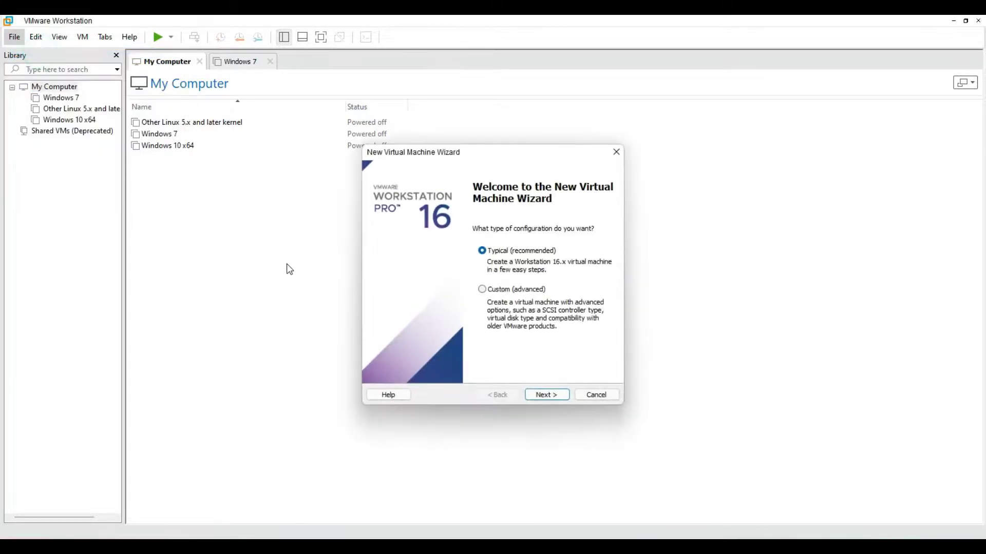
click(551, 394)
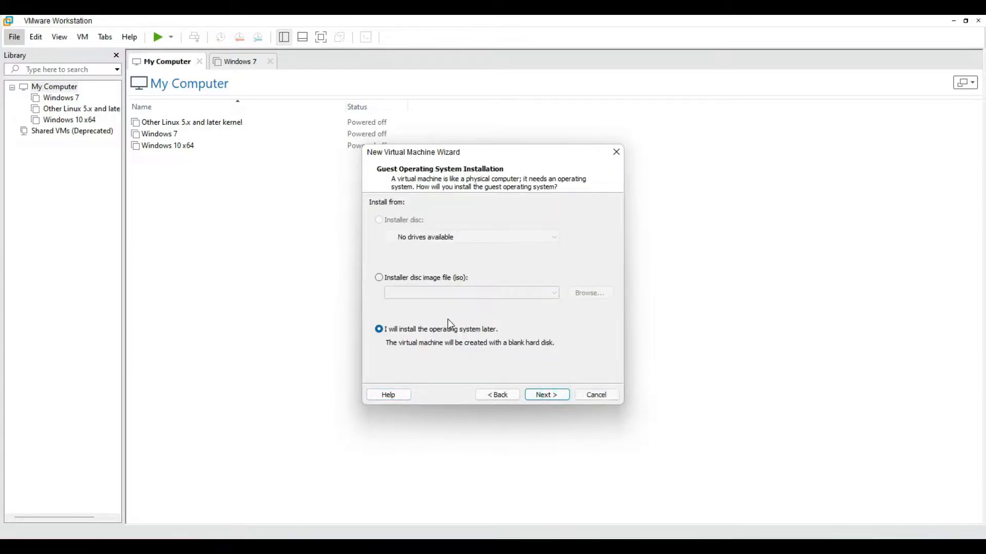
click(548, 395)
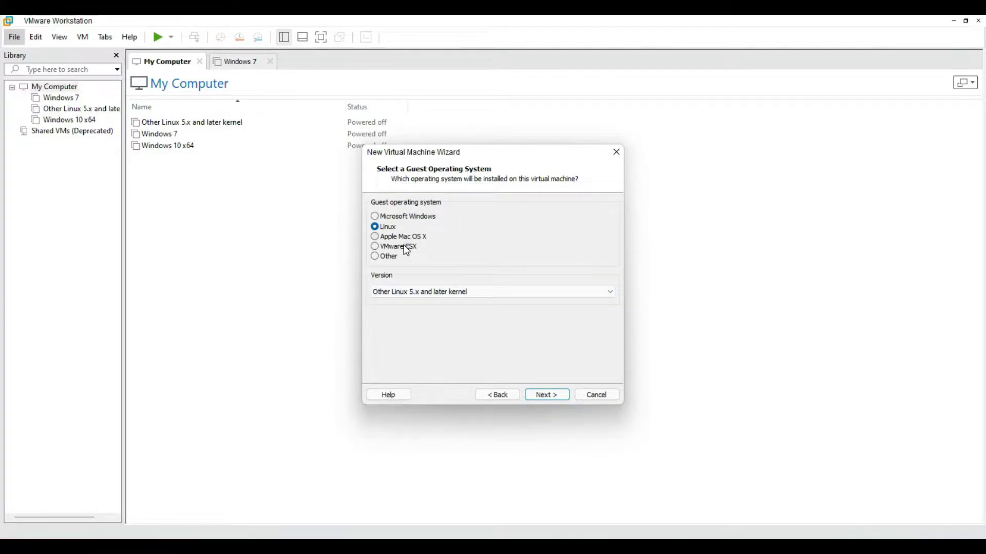
click(424, 201)
click(617, 153)
Run win-install from the Unlocker For VMware folder as administrator.
mouse_move(393, 524)
click(448, 488)
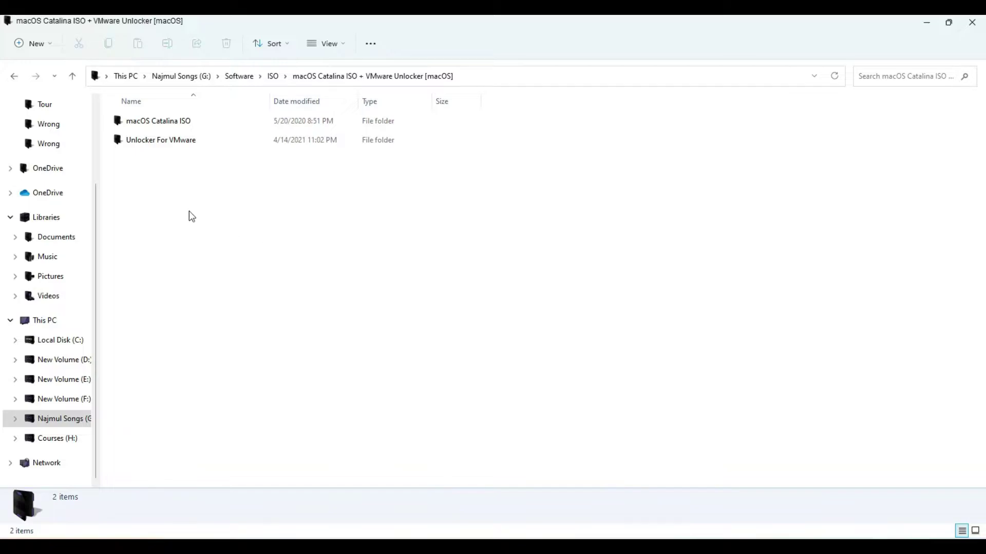
double_click(175, 142)
scroll(200, 244, down, 2)
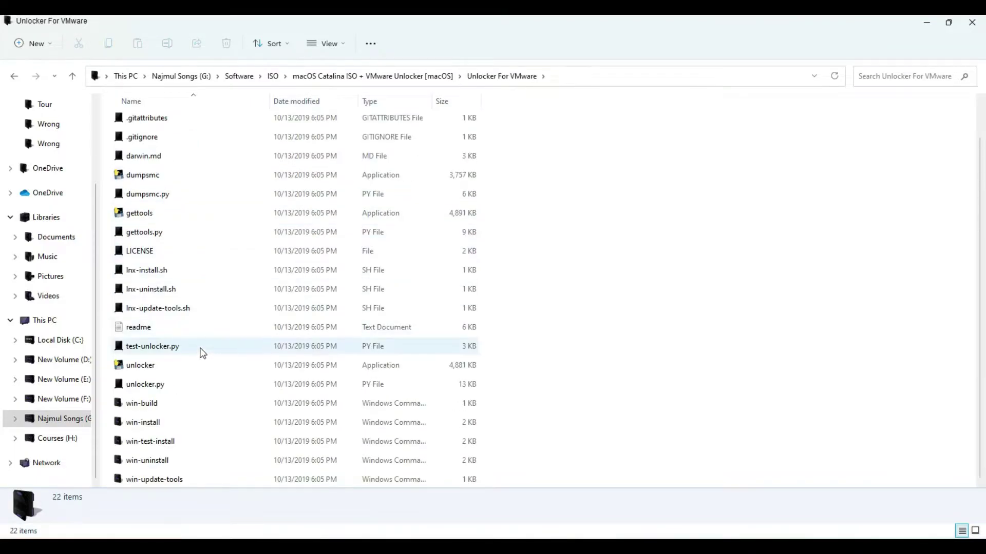
click(143, 424)
right_click(149, 425)
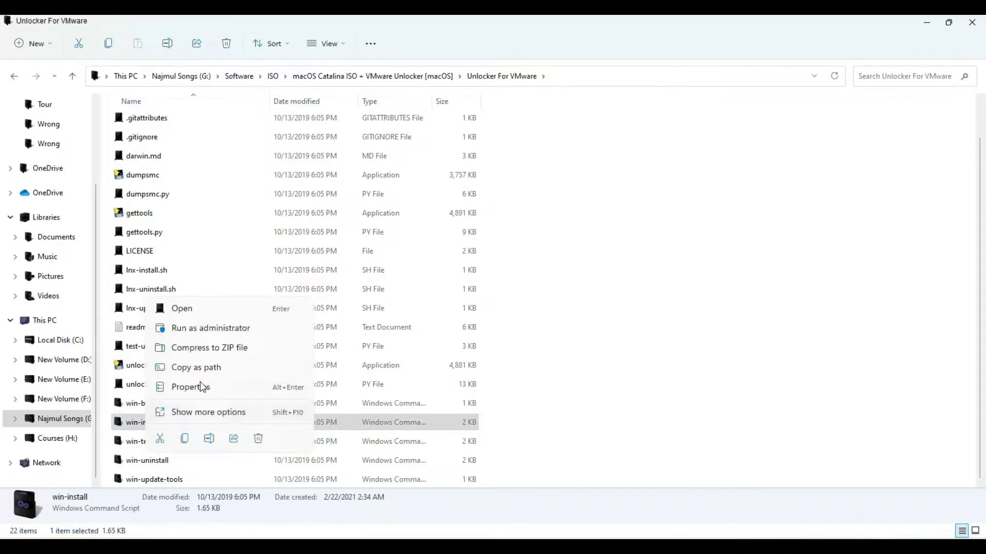
click(208, 333)
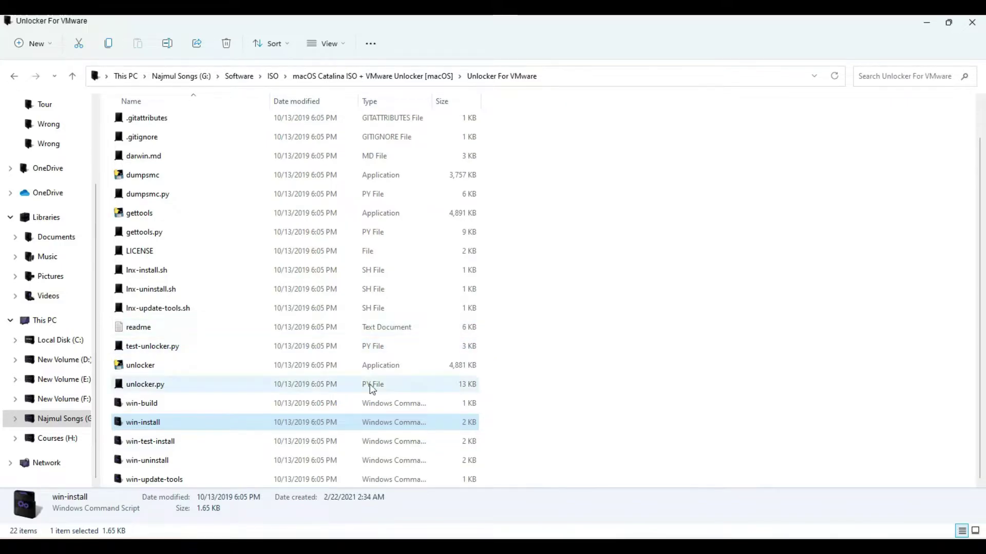
Select the win-build script, then return to VMware Workstation.
click(182, 403)
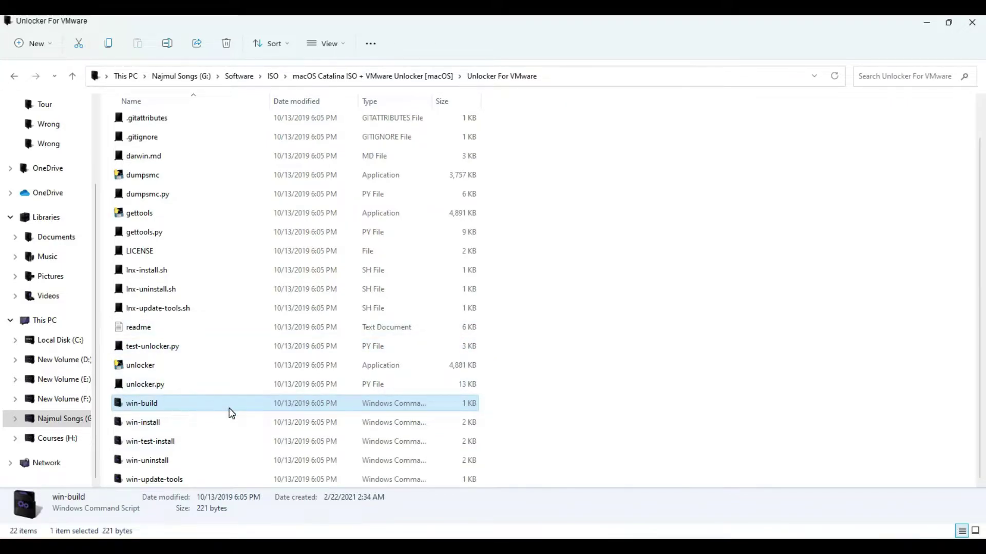
click(601, 547)
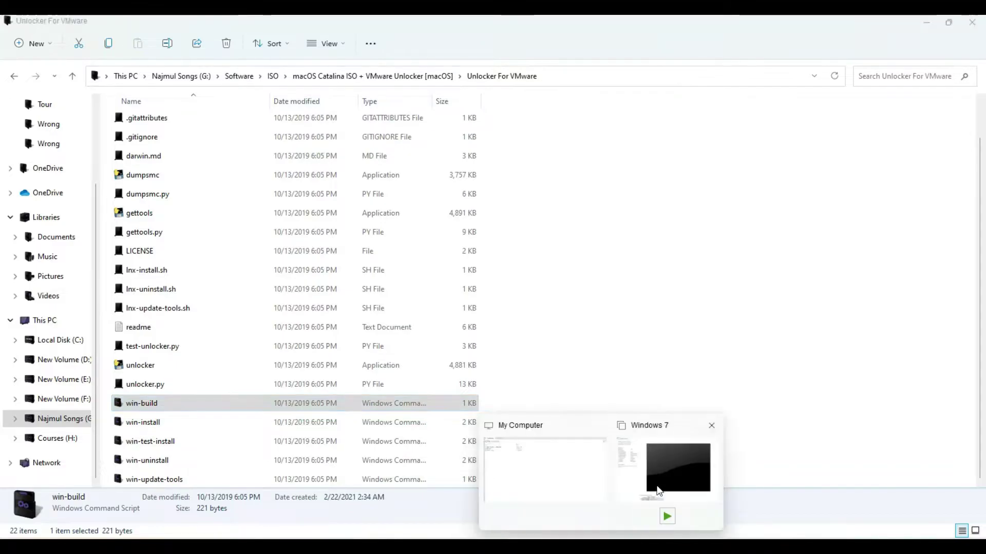
click(658, 490)
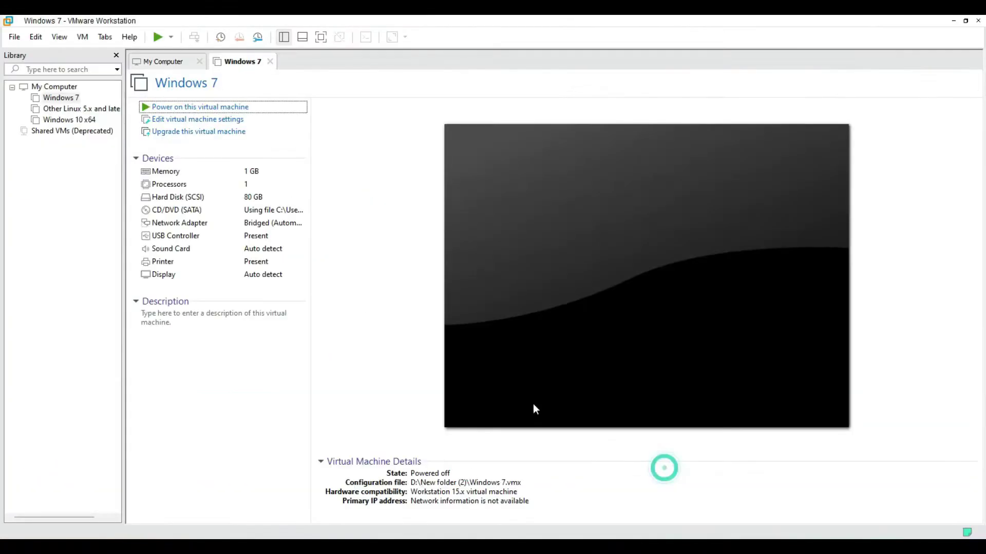
Start a typical new virtual machine with guest Apple Mac OS X, version macOS 10.15.
click(13, 38)
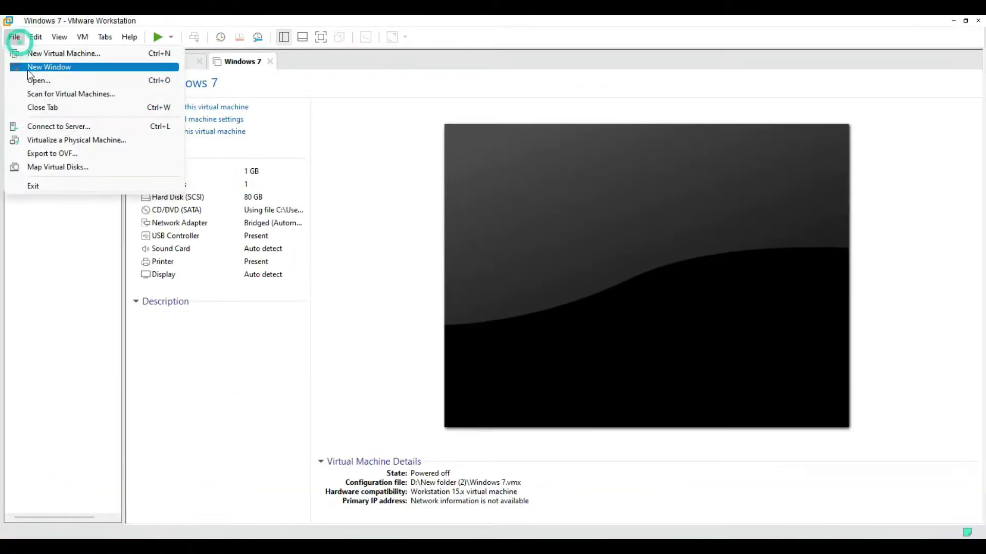
click(83, 54)
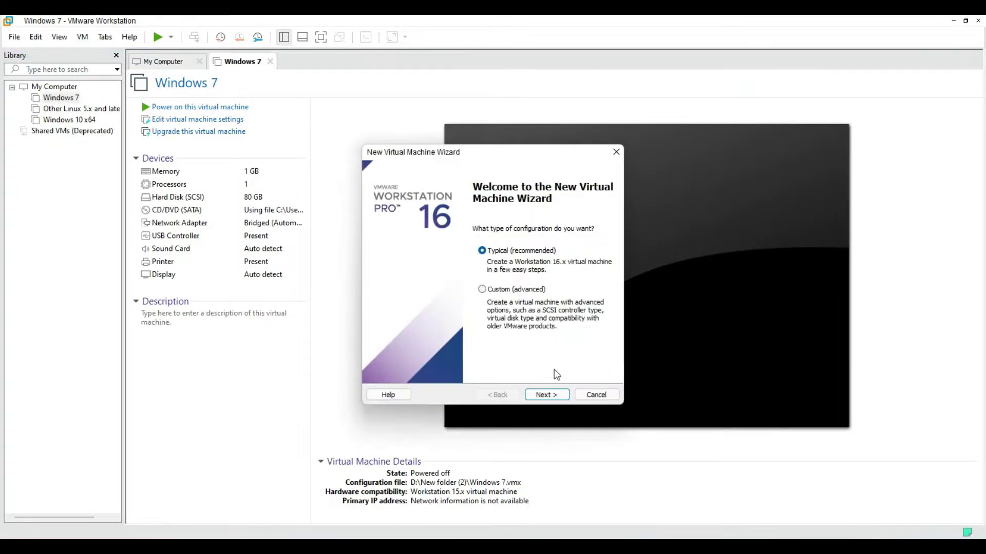
click(545, 395)
click(546, 396)
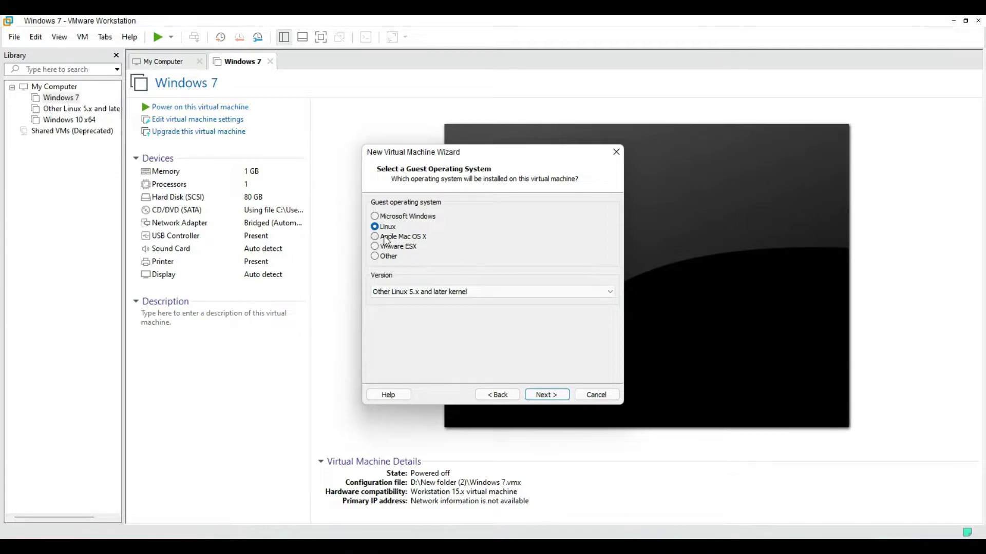
click(408, 237)
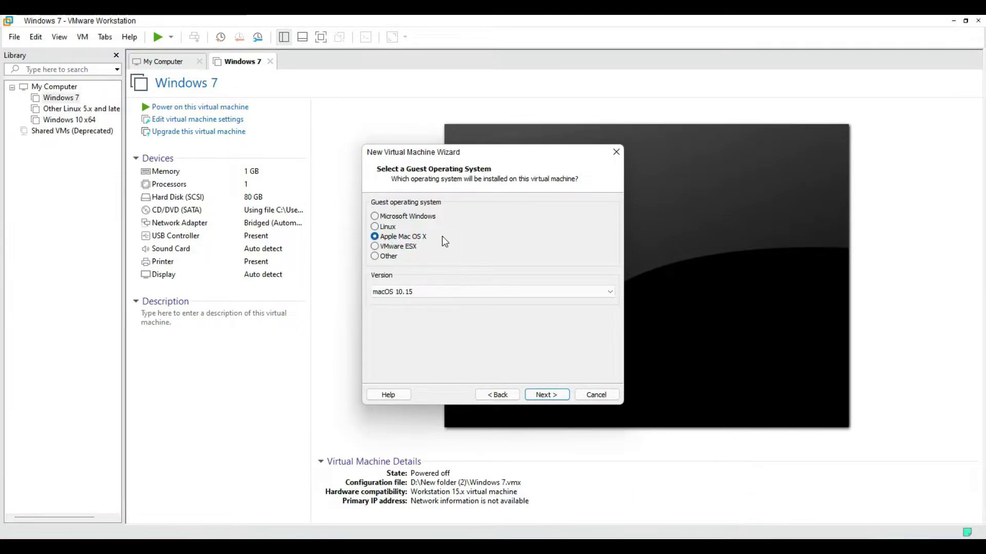
click(424, 292)
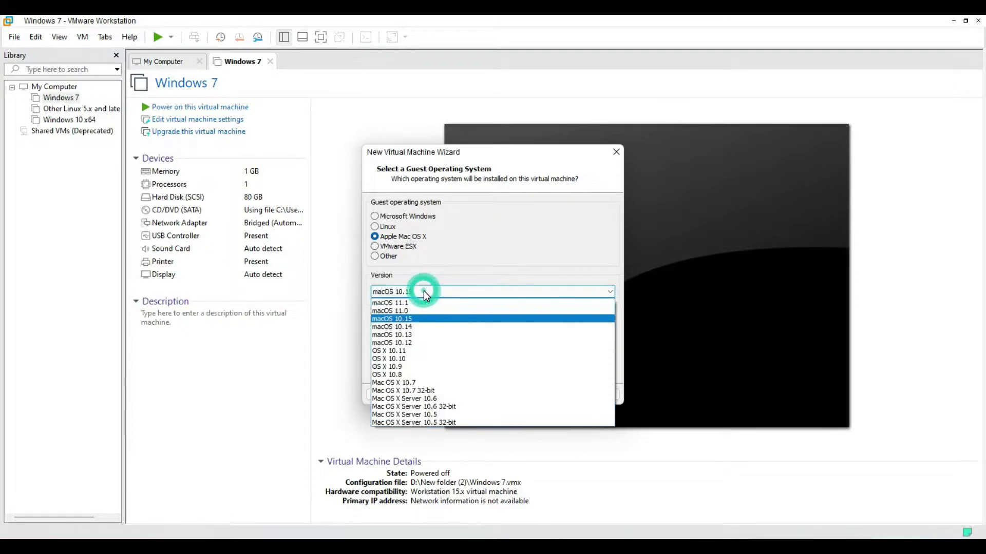
click(423, 290)
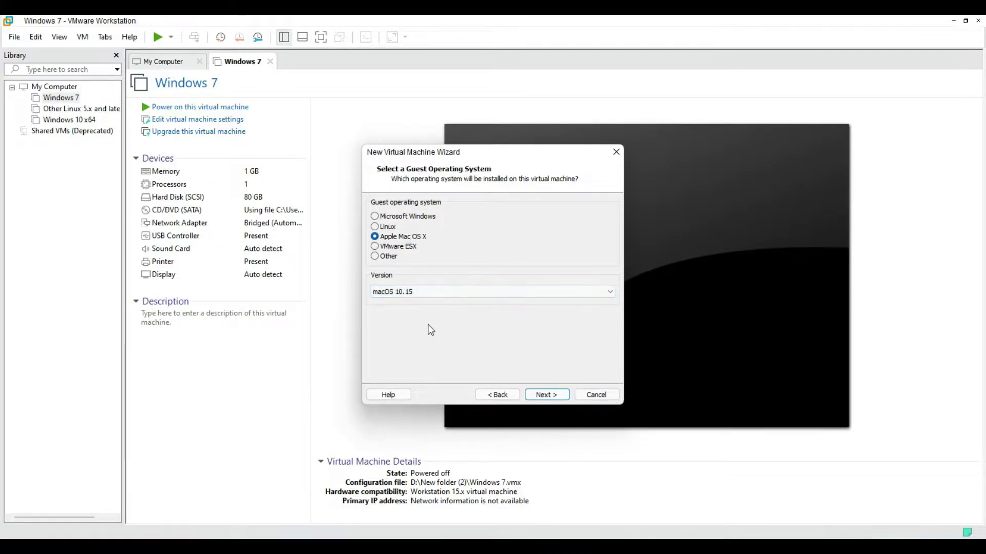
click(417, 294)
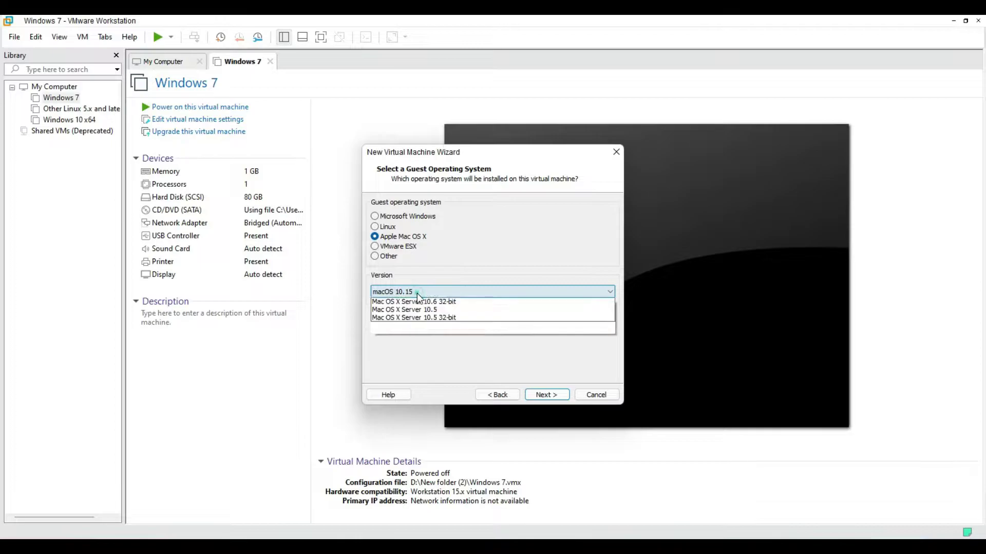
click(417, 293)
Switch to the Unlocker For VMware folder in File Explorer.
mouse_move(349, 535)
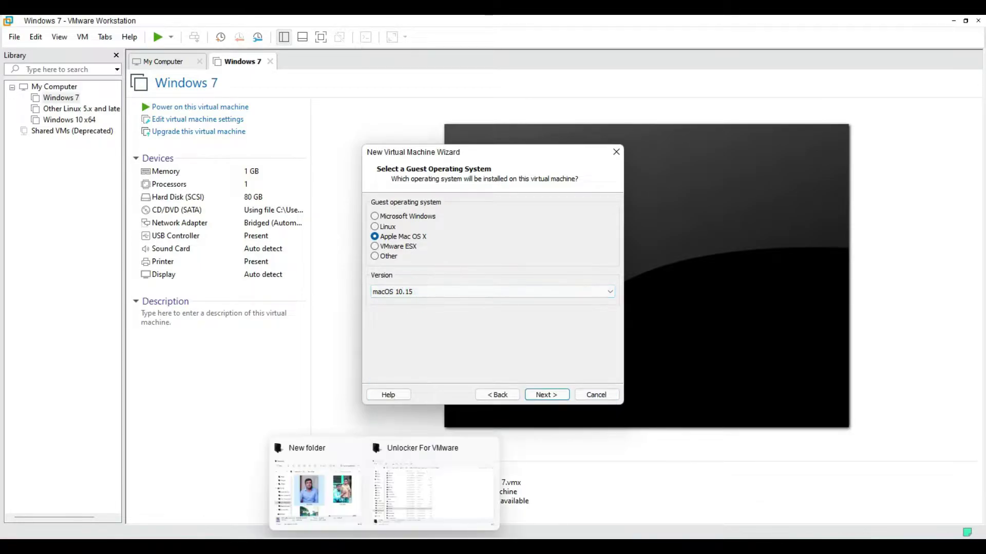
click(462, 493)
scroll(255, 144, up, 1)
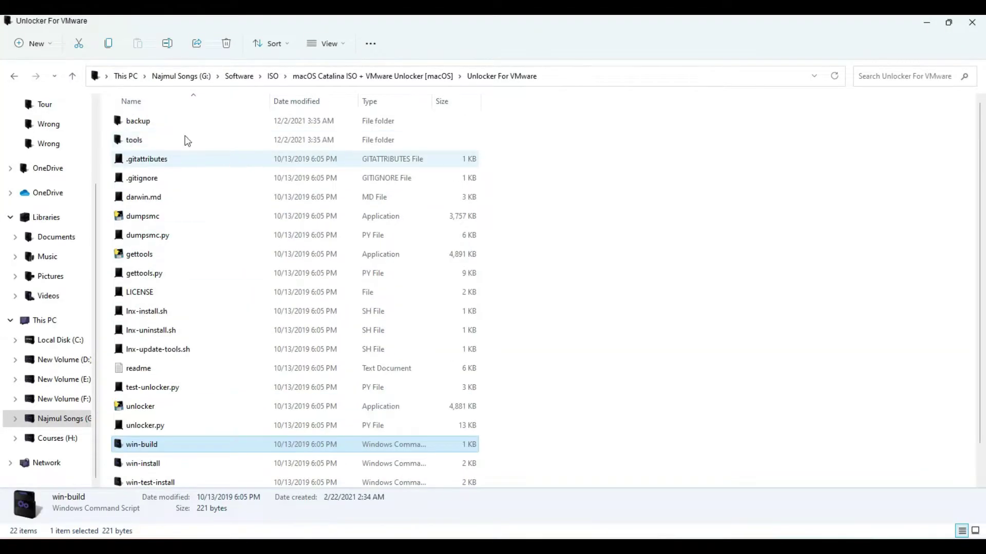
Open the macOS Catalina ISO folder in File Explorer, then return to the new-VM wizard.
click(72, 76)
click(146, 124)
double_click(143, 121)
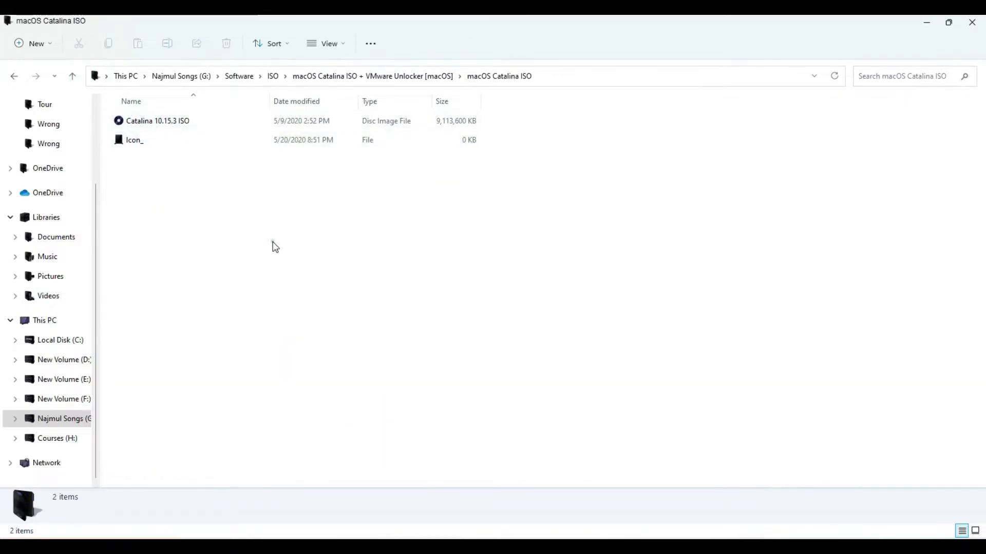
click(658, 478)
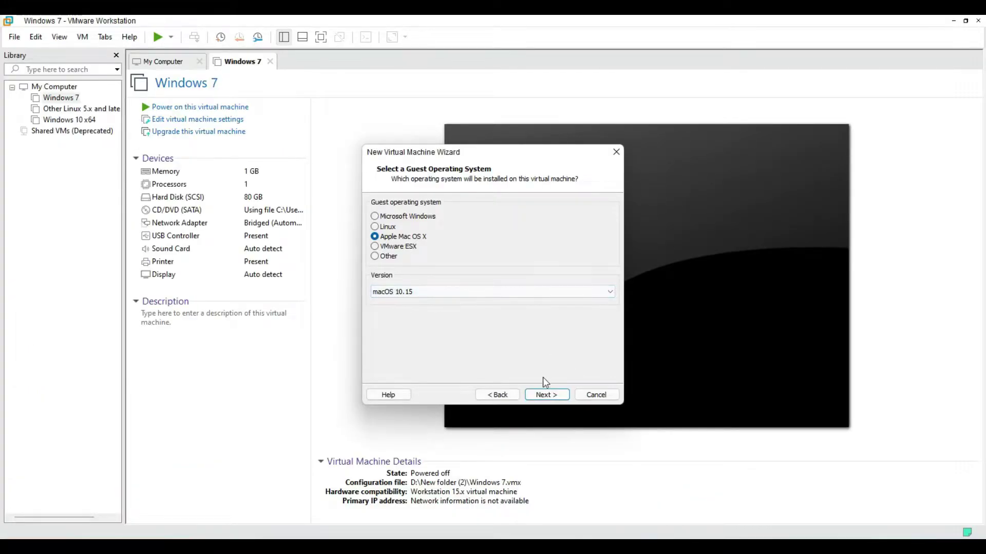
Accept the default virtual machine name and storage location.
click(547, 399)
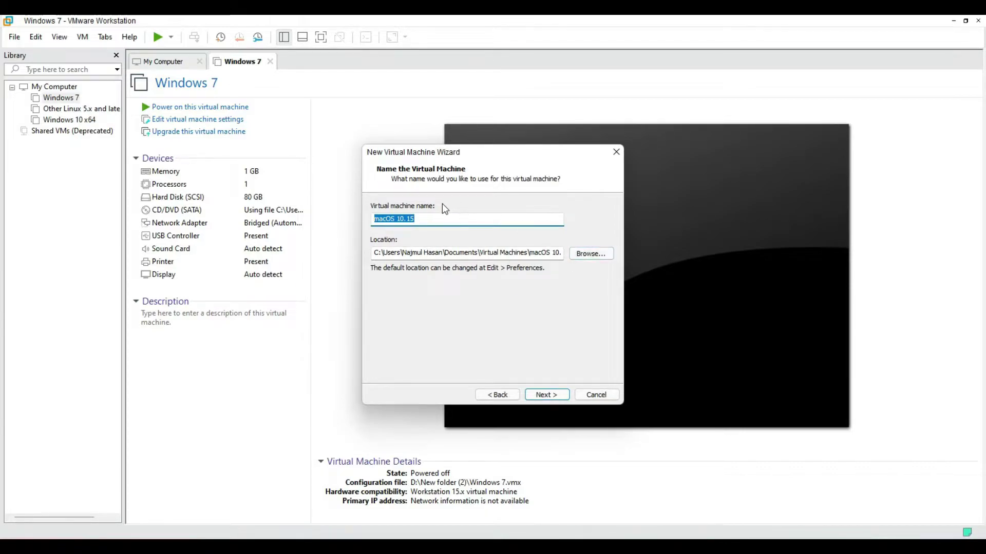
click(529, 251)
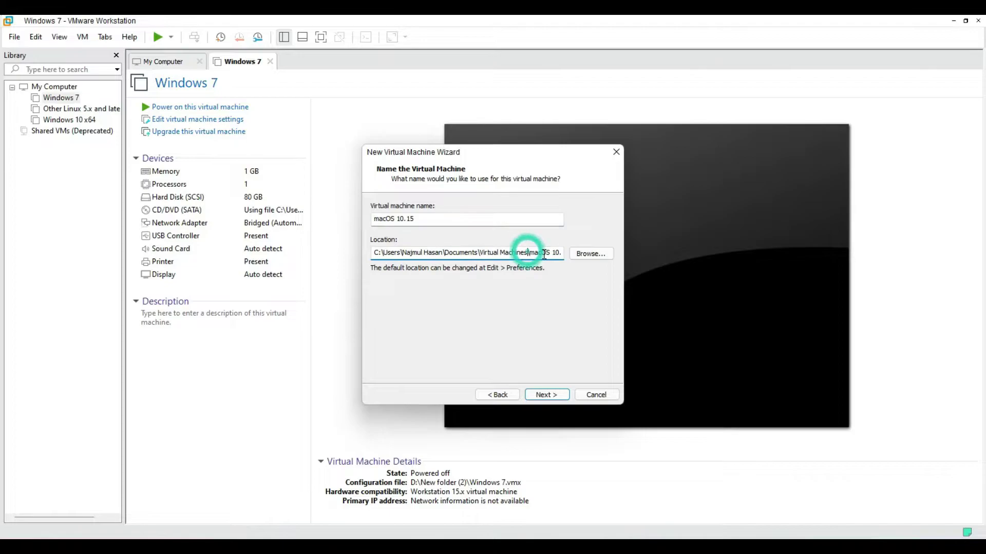
click(556, 392)
Set an 80 GB maximum disk size stored as a single file.
click(463, 231)
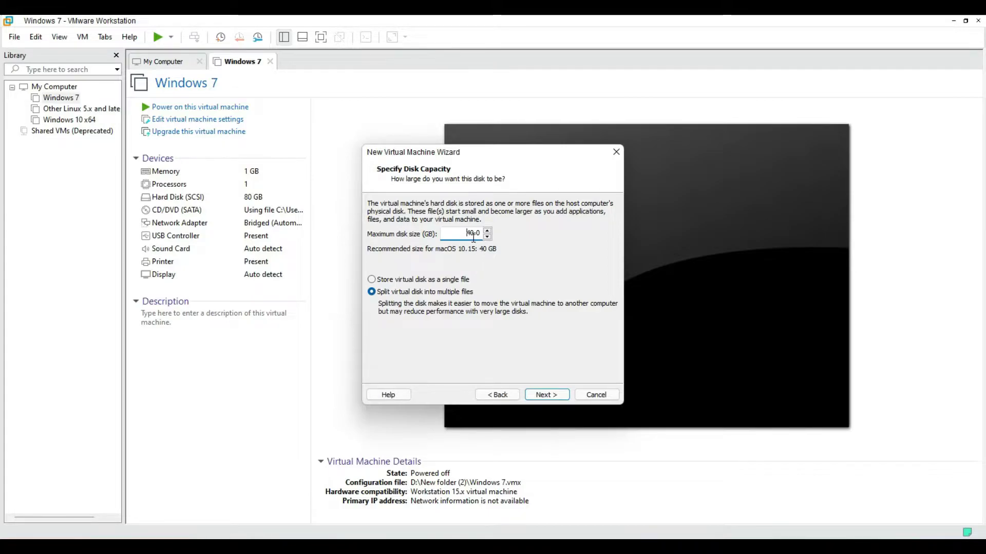
key(Delete)
key(Delete)
text(8)
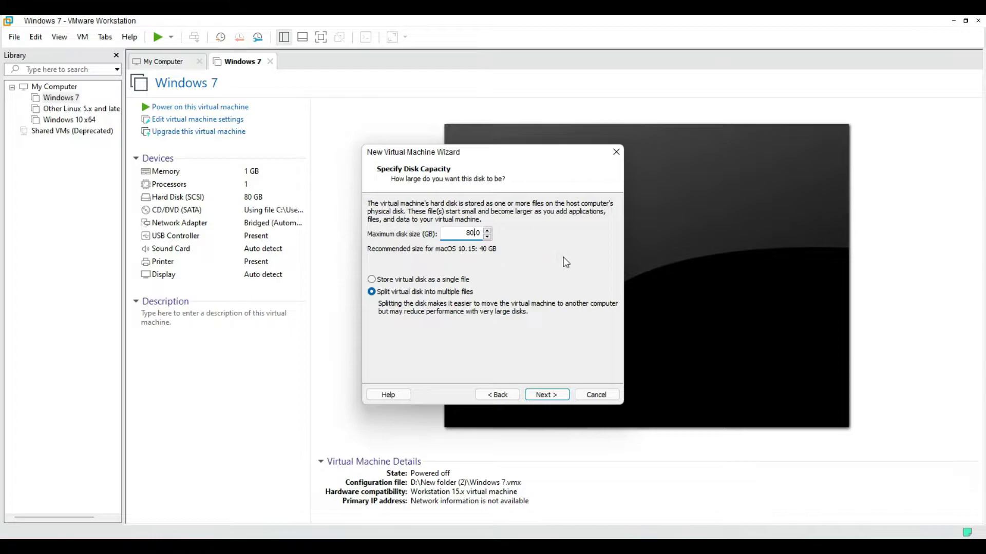
click(435, 281)
click(547, 394)
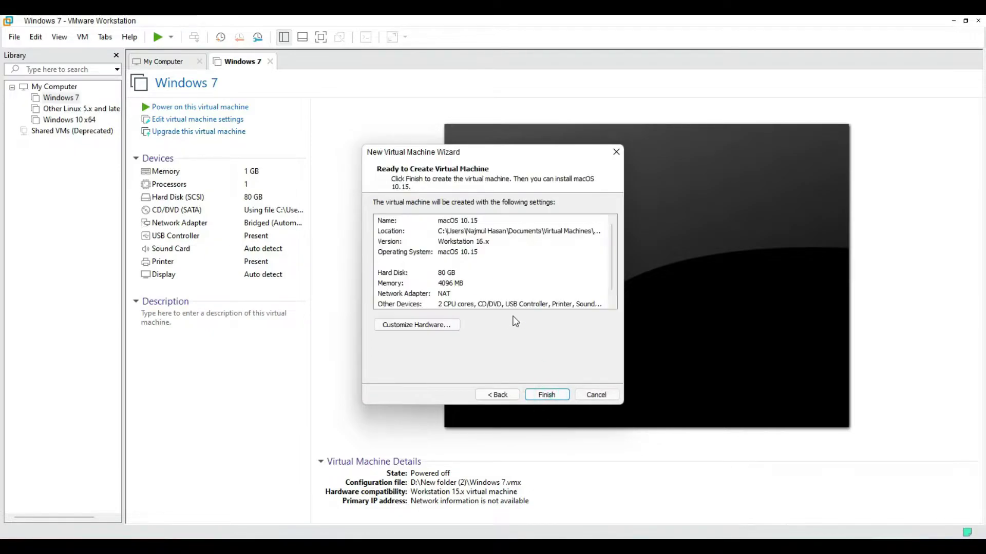
Set the network adapter to Bridged and finish creating the macOS 10.15 VM.
click(421, 328)
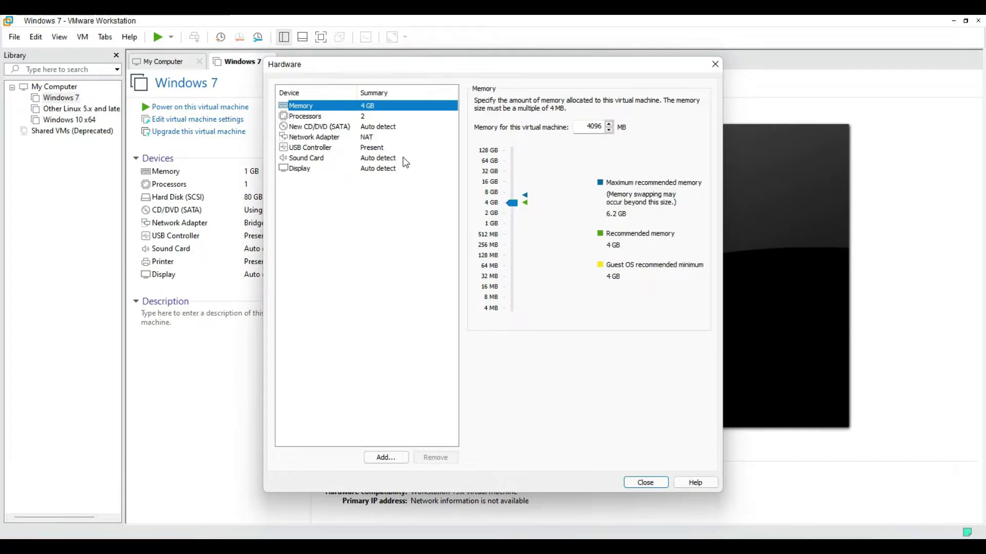
click(373, 146)
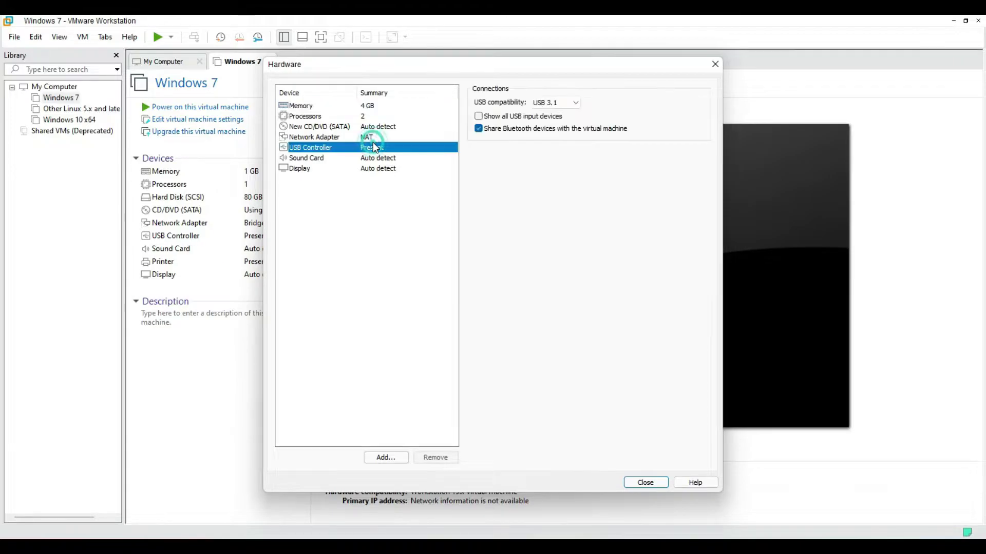
click(375, 134)
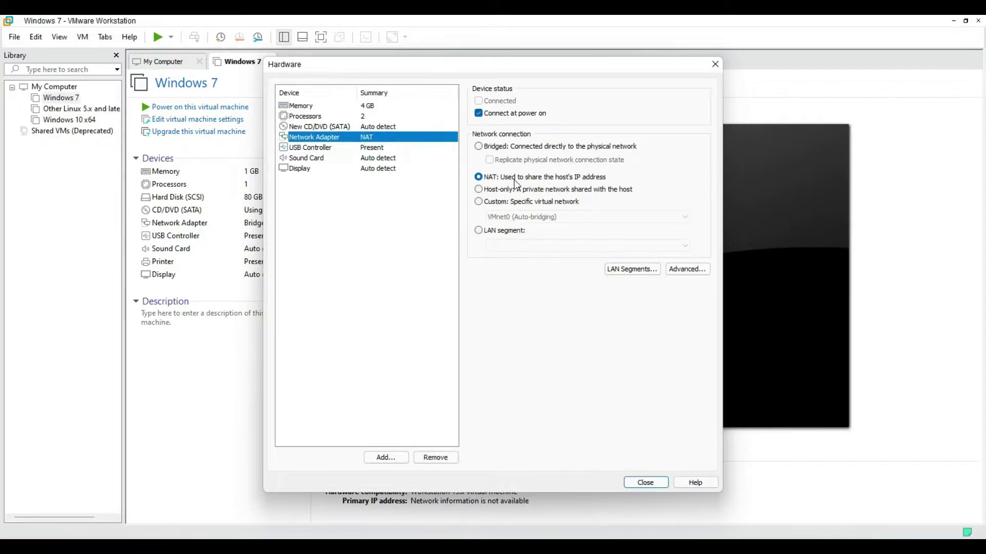
click(516, 148)
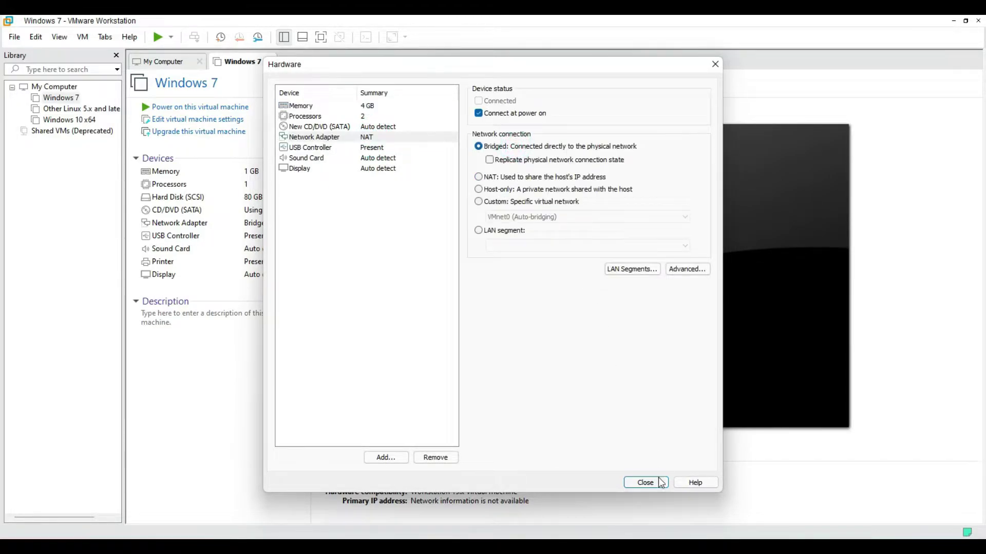
click(645, 482)
click(546, 394)
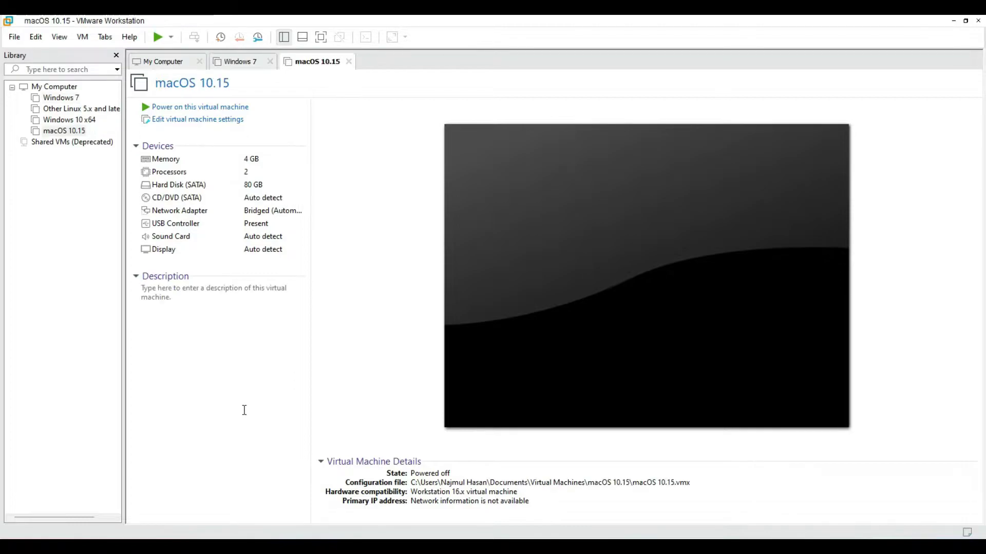
click(214, 413)
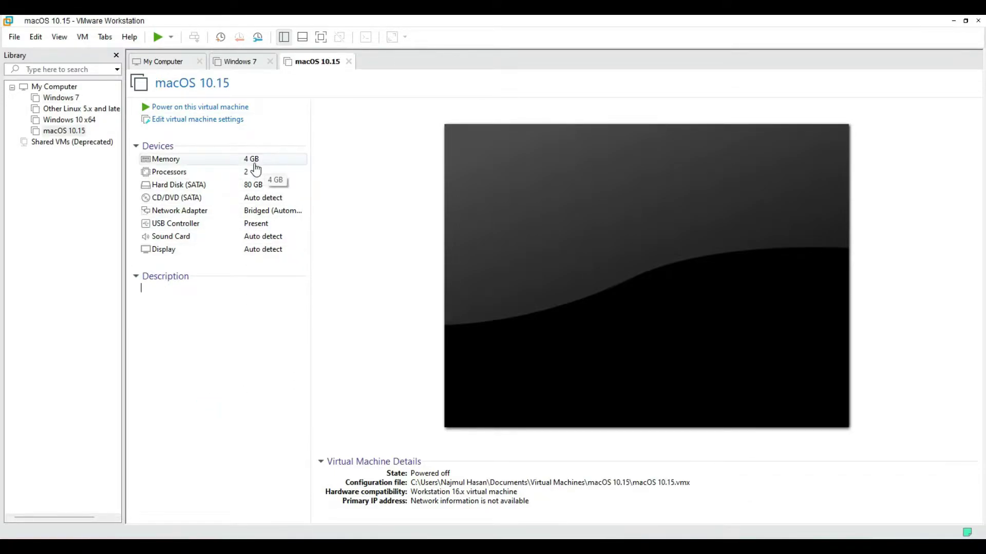
Set the machine's CD/DVD (SATA) drive to use an ISO image file.
click(193, 129)
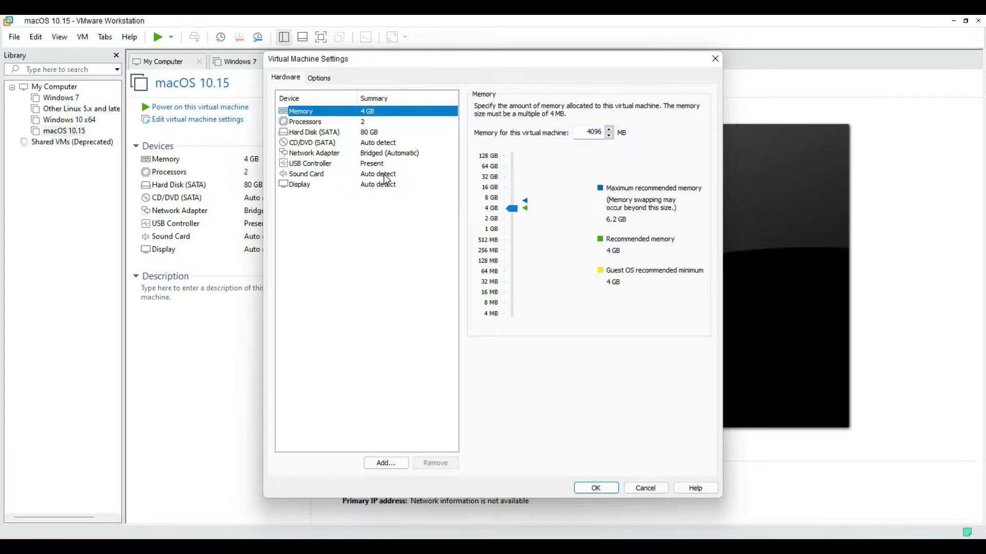
click(382, 142)
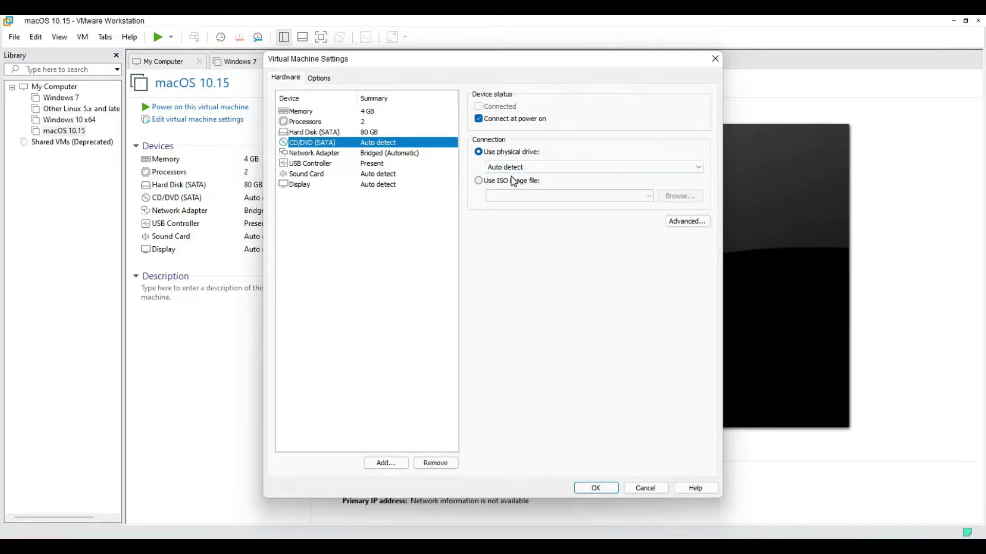
click(513, 181)
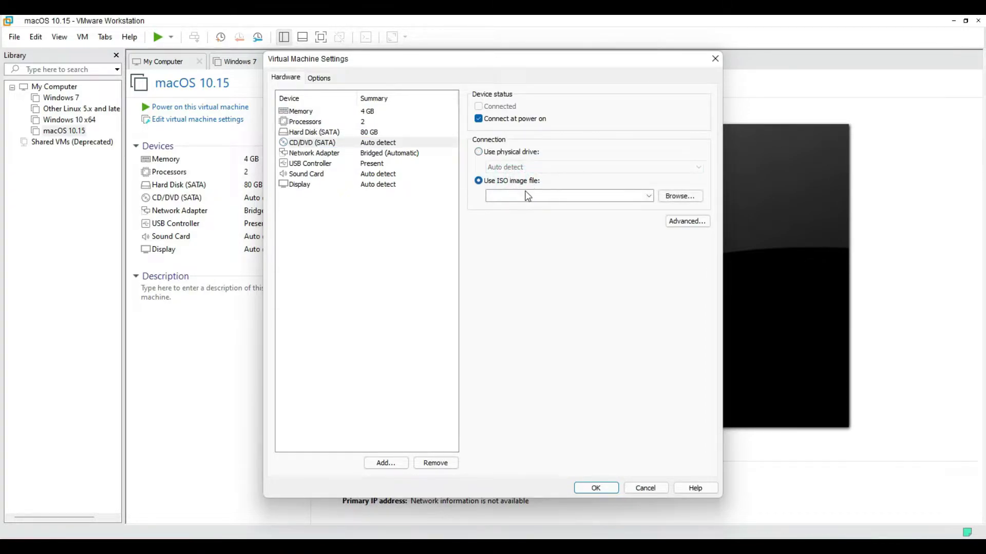
click(674, 193)
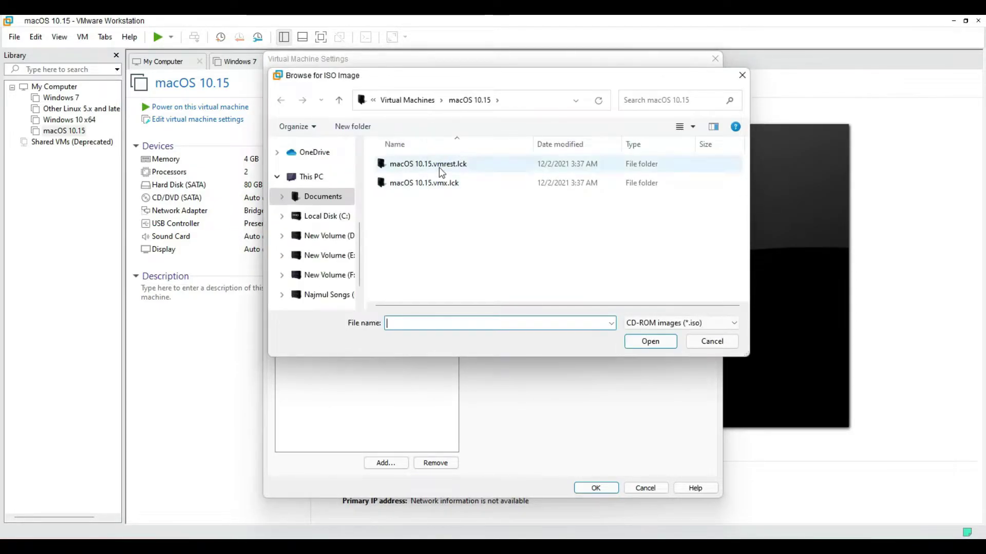
Pick the Catalina 10.15.3 ISO from G:\Software\ISO\macOS Catalina ISO and save the settings.
click(411, 100)
scroll(319, 247, down, 1)
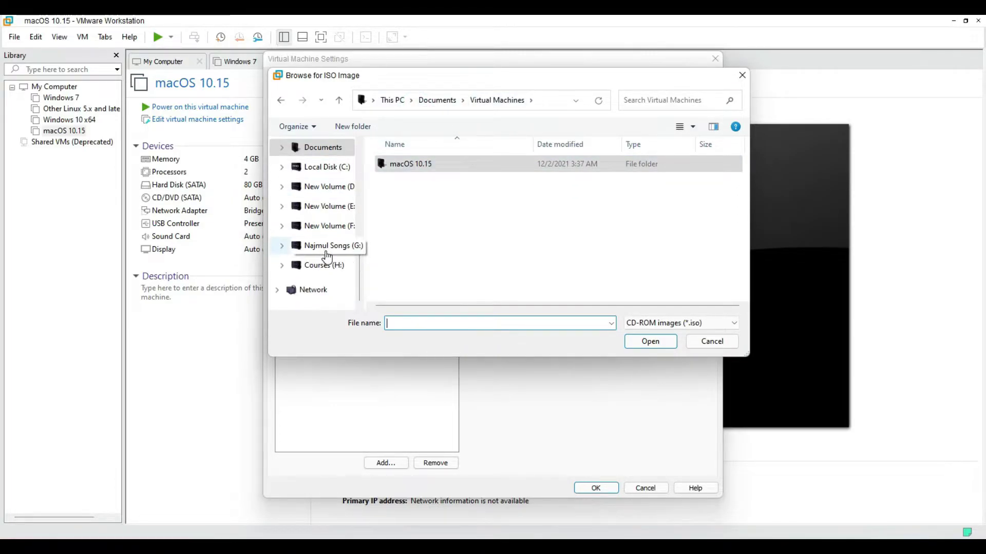
click(326, 245)
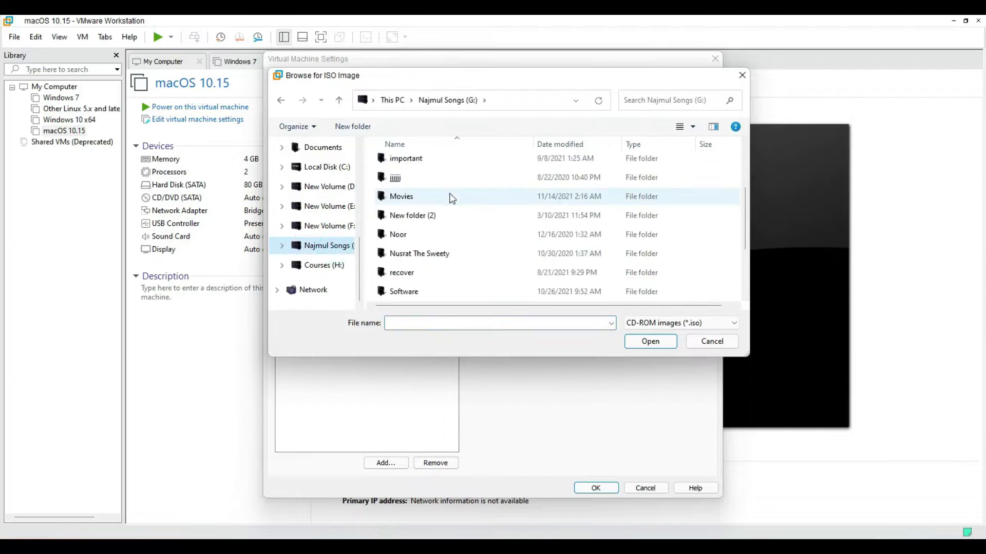
scroll(431, 241, down, 1)
double_click(416, 235)
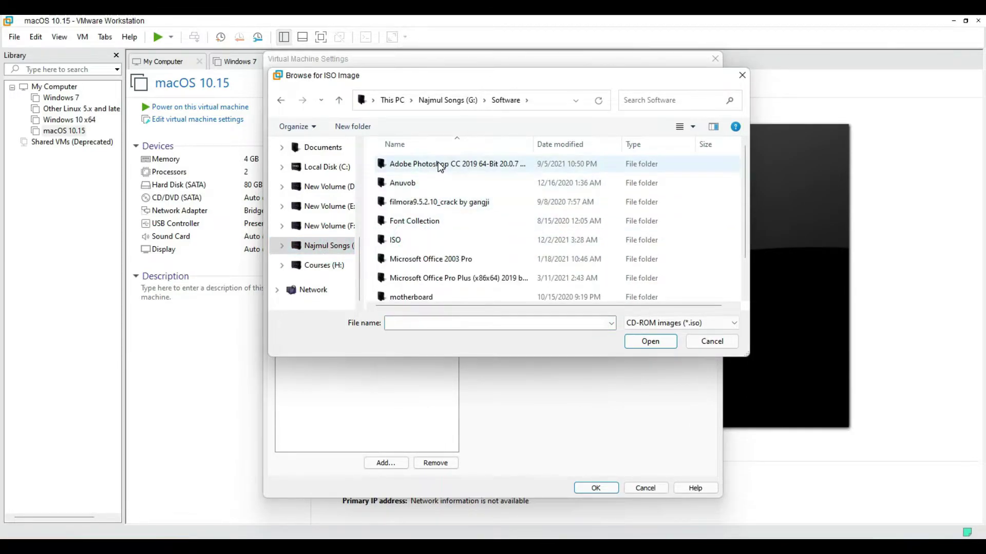
double_click(427, 239)
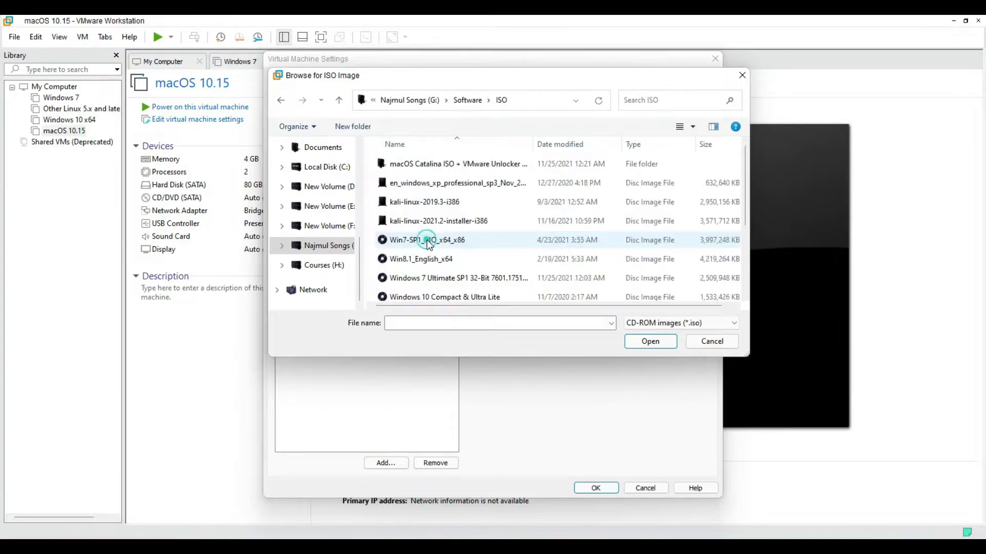
double_click(424, 164)
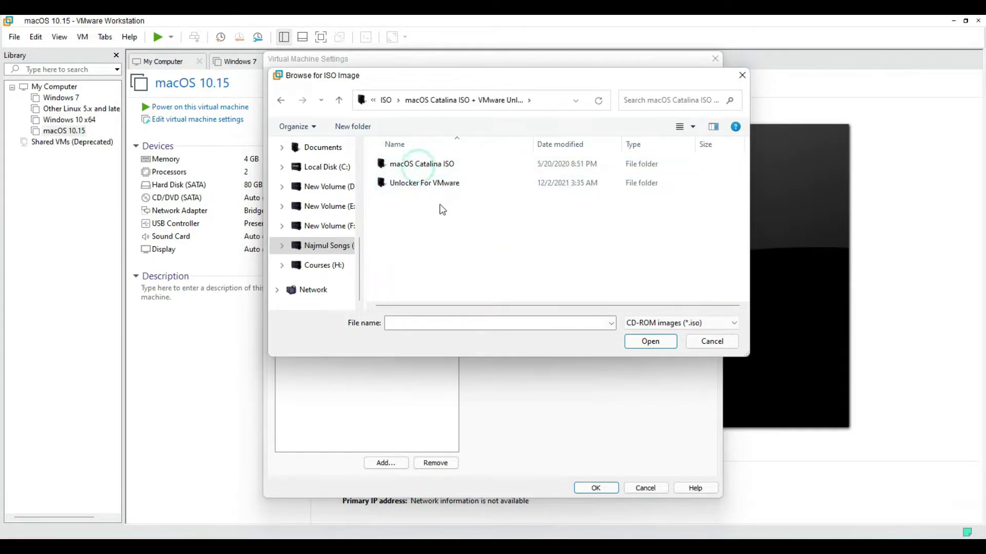
double_click(430, 165)
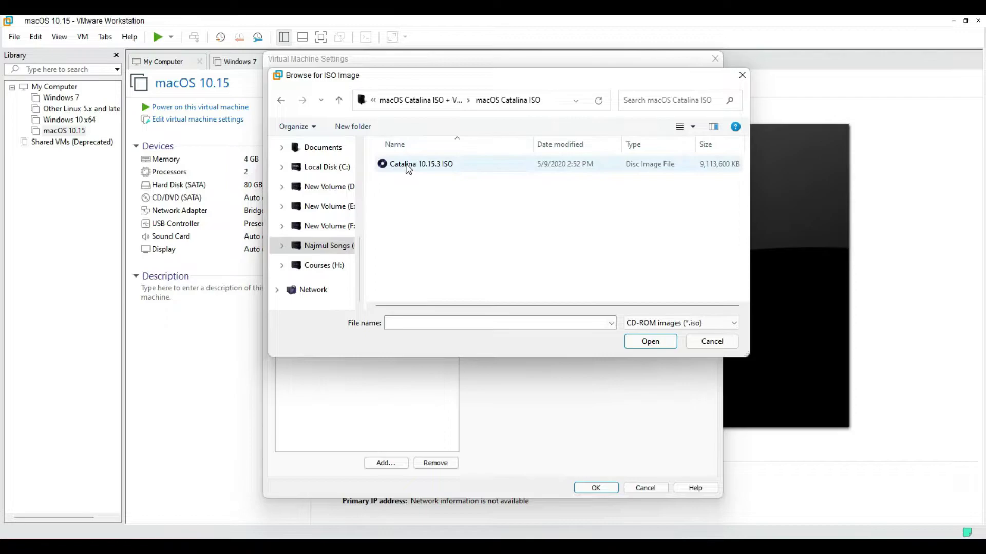
double_click(405, 164)
click(597, 489)
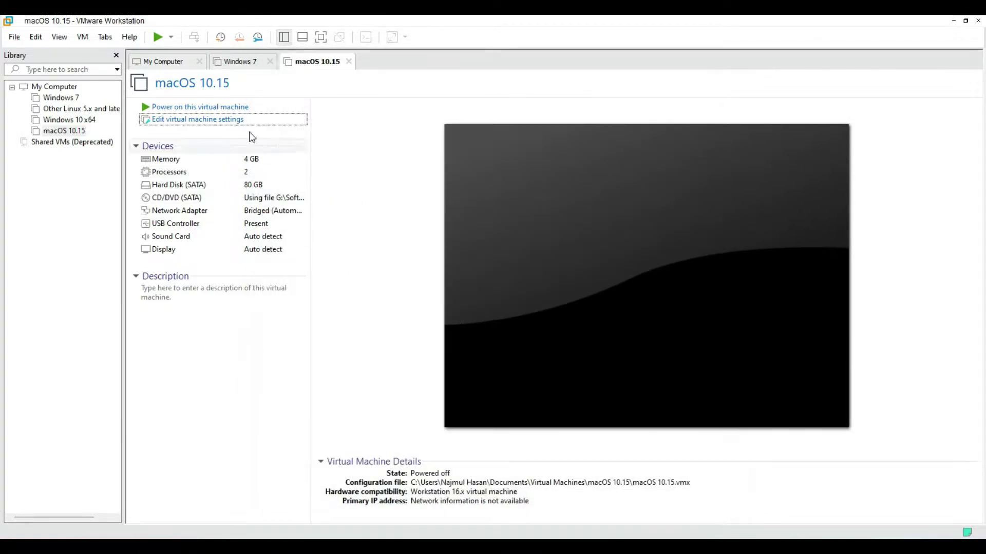
Power on the macOS 10.15 virtual machine.
click(212, 107)
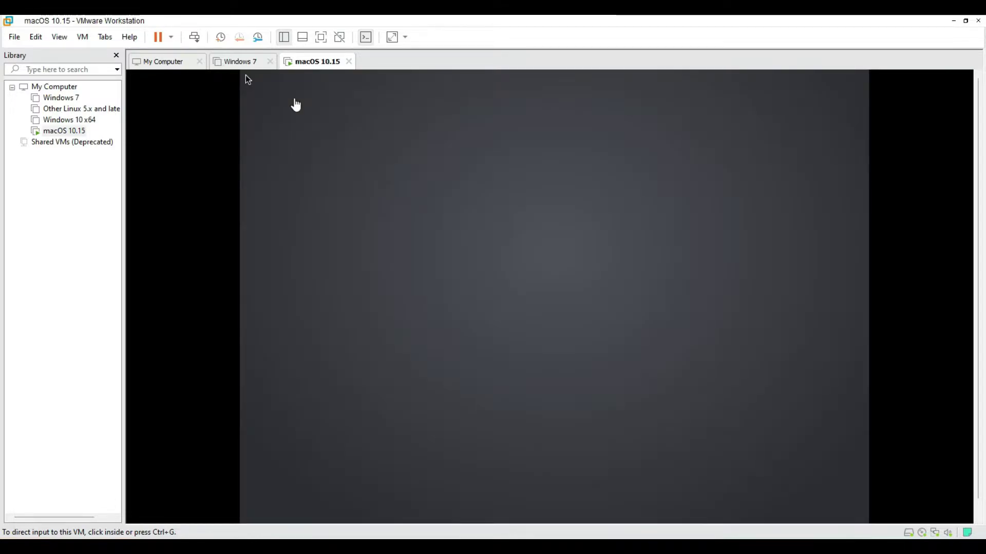
click(297, 206)
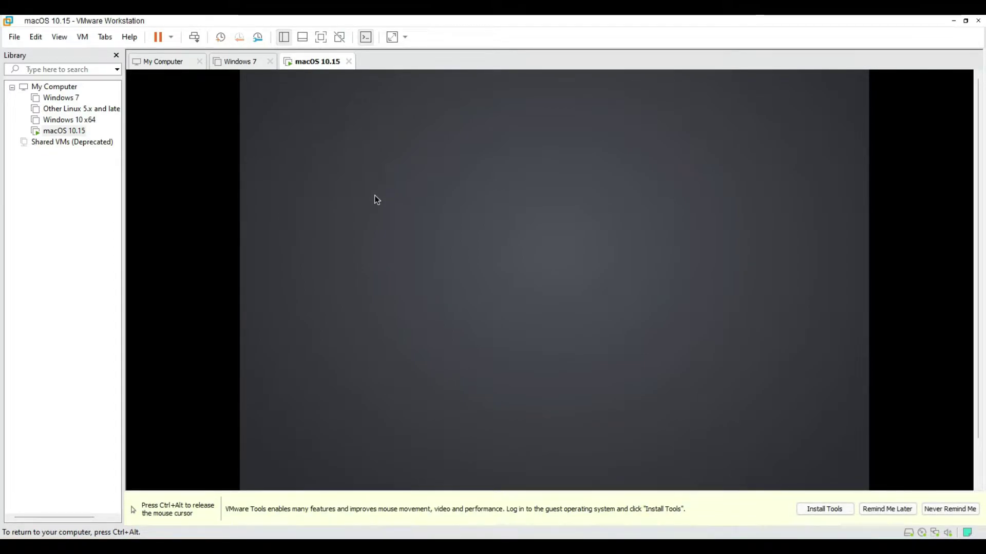
key(ctrl+alt)
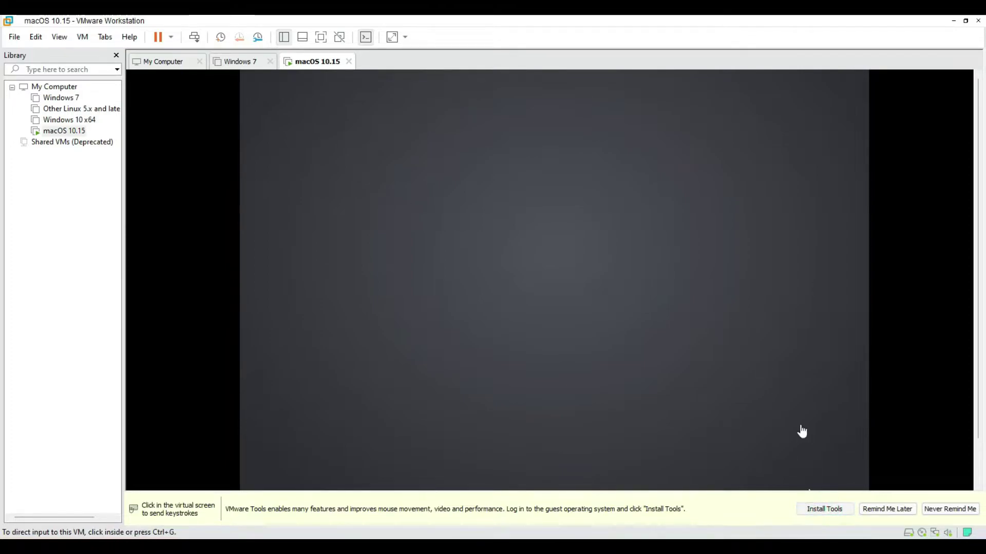
Dismiss the VMware Tools CD/DVD-in-use and installation-cancelled errors, then return input to the VM.
click(802, 431)
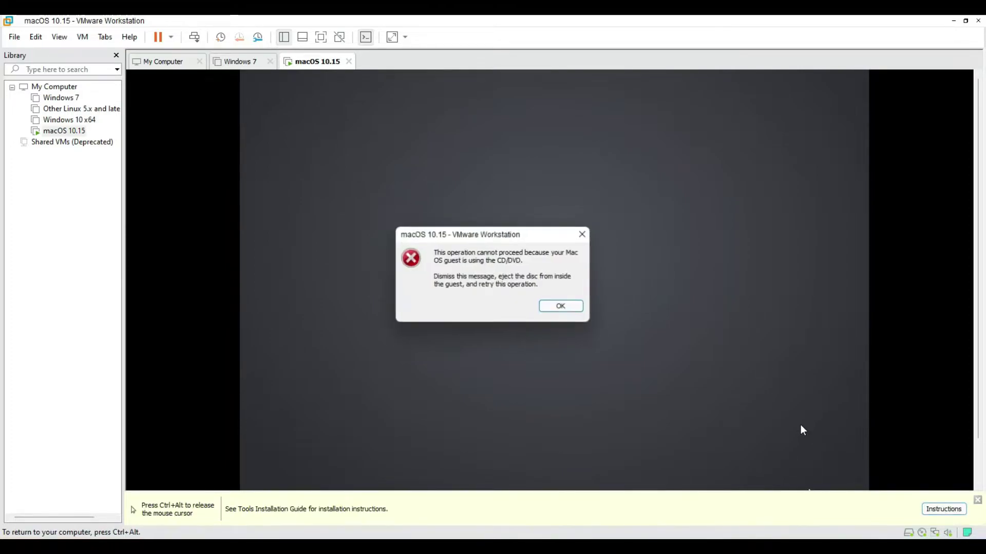
click(564, 307)
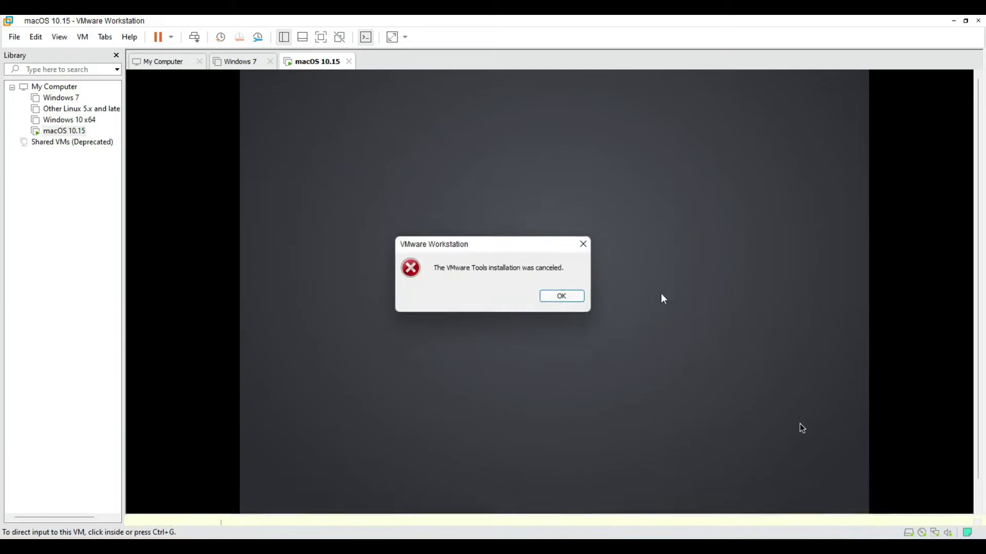
click(556, 296)
click(654, 274)
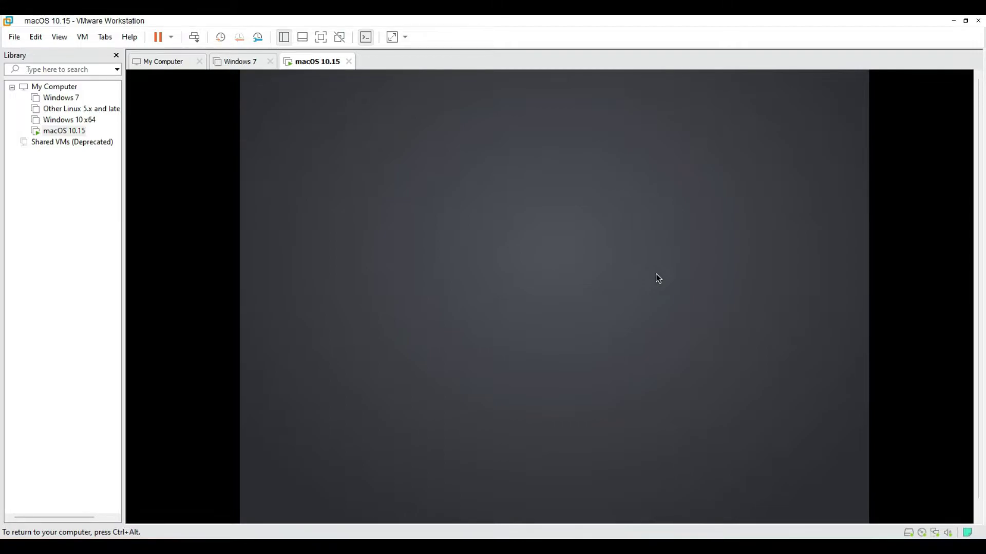
key(ctrl+alt)
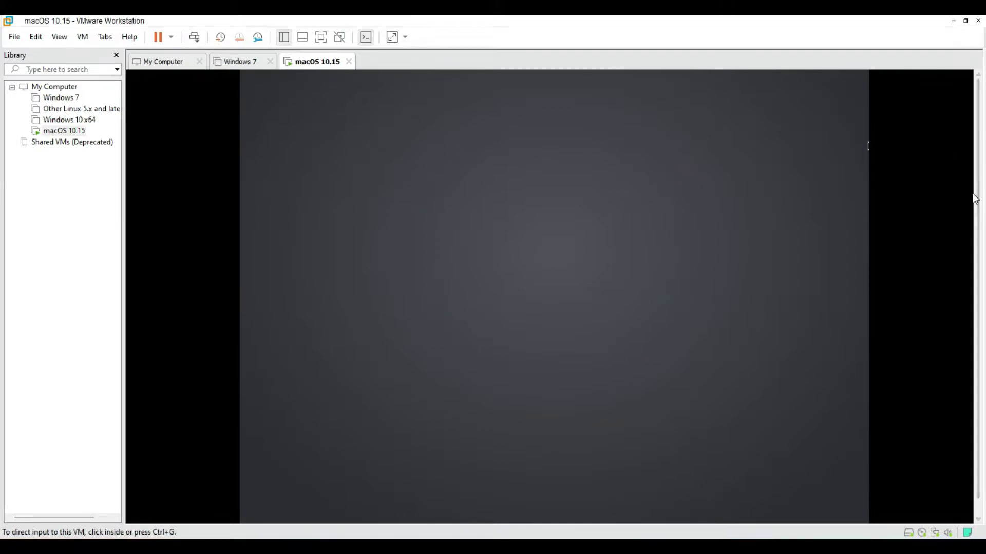
scroll(978, 220, down, 1)
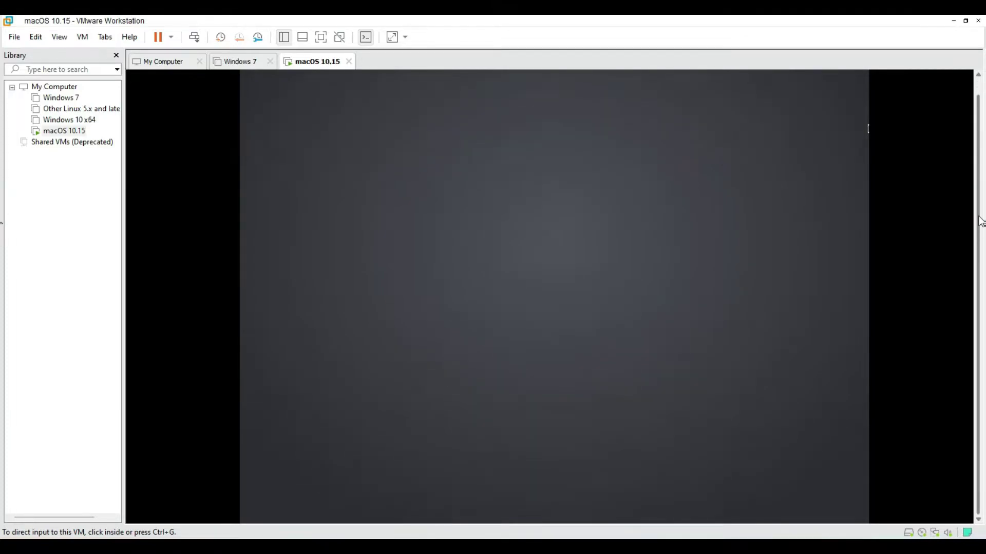
click(752, 171)
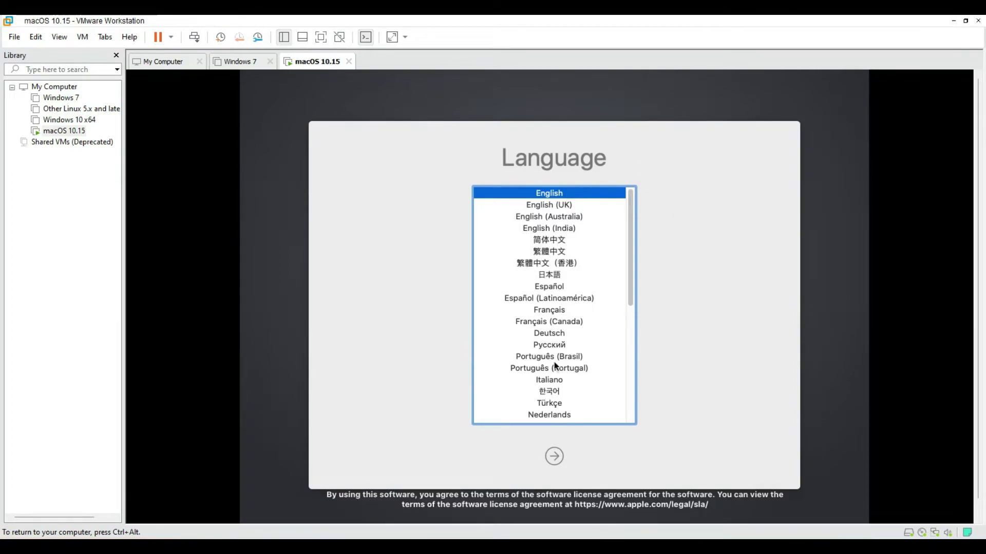
Continue with English as the language and launch Disk Utility from macOS Utilities.
click(555, 456)
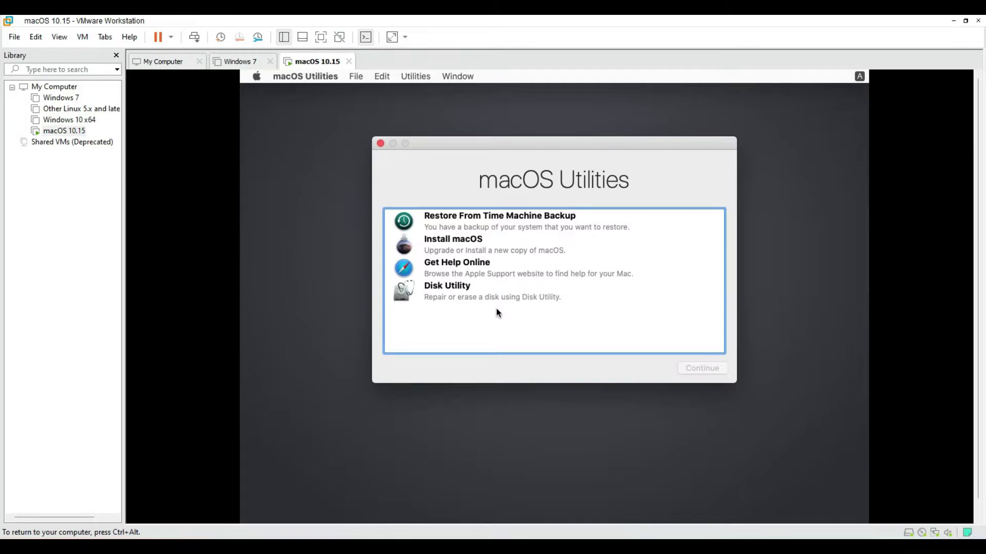
double_click(445, 302)
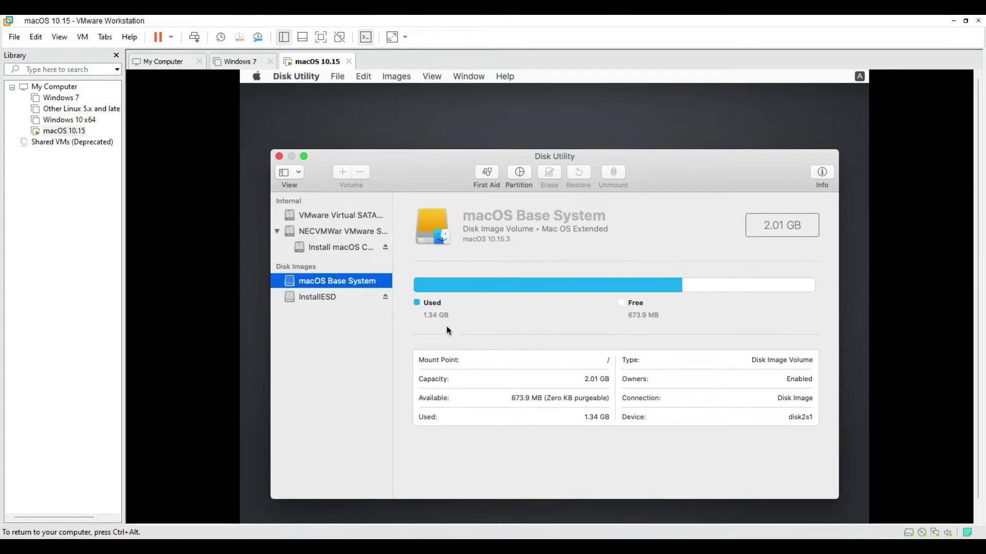
Select the uninitialized 85.9 GB VMware Virtual SATA Hard Drive Media and choose Erase.
click(317, 294)
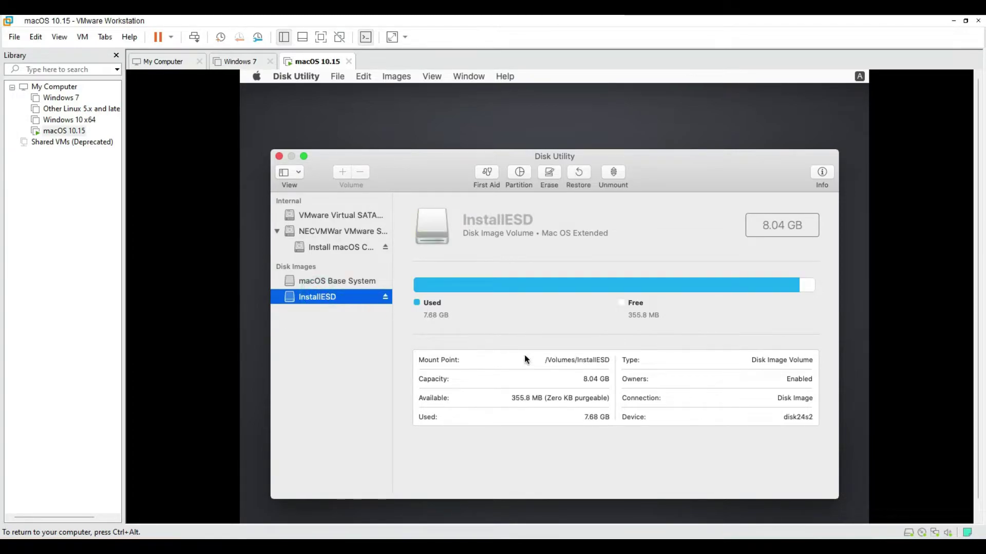
right_click(327, 298)
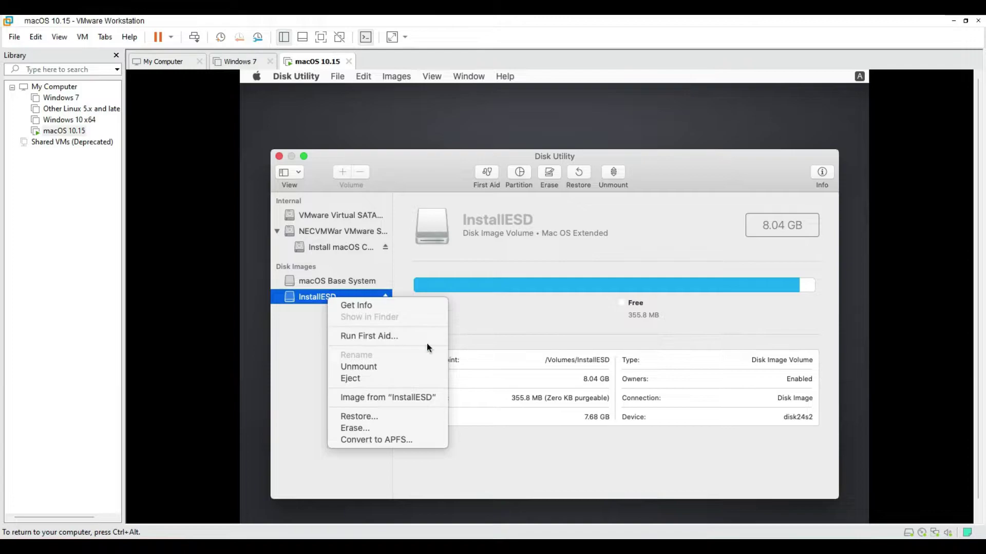
click(569, 335)
click(337, 247)
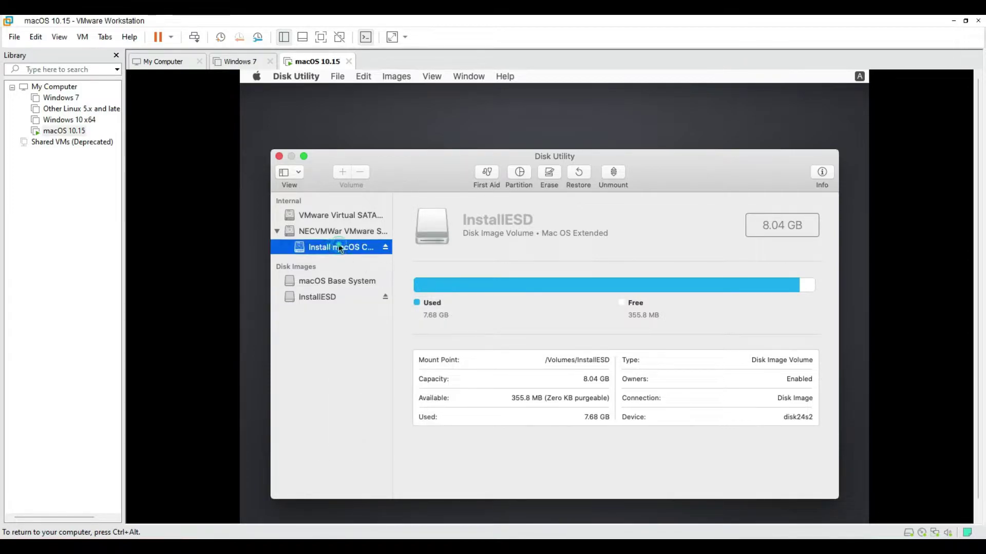
click(328, 295)
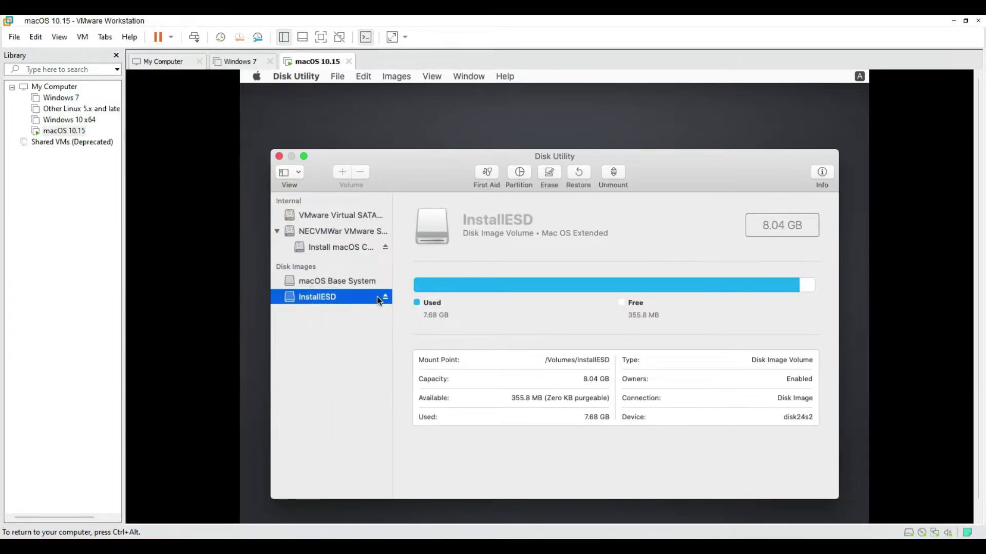
click(340, 215)
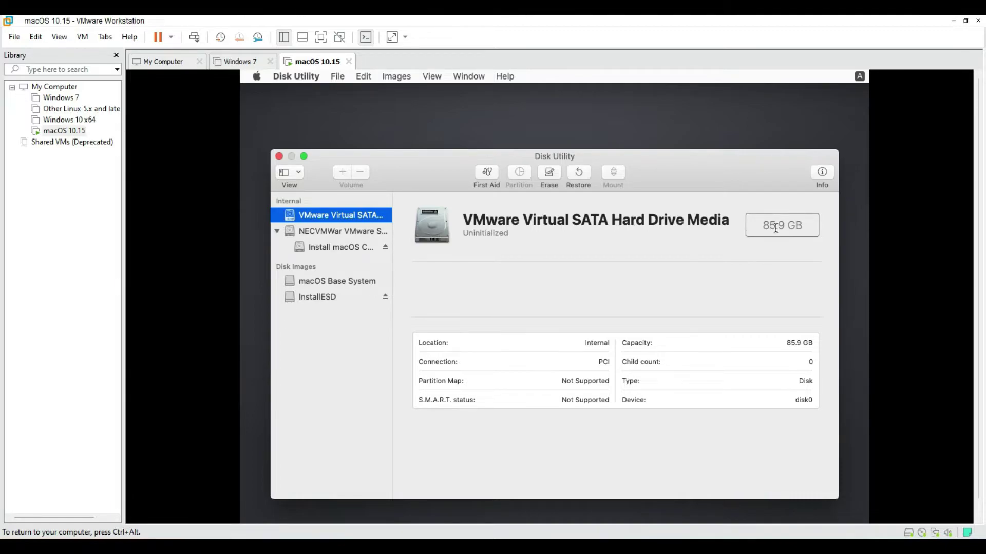
click(555, 177)
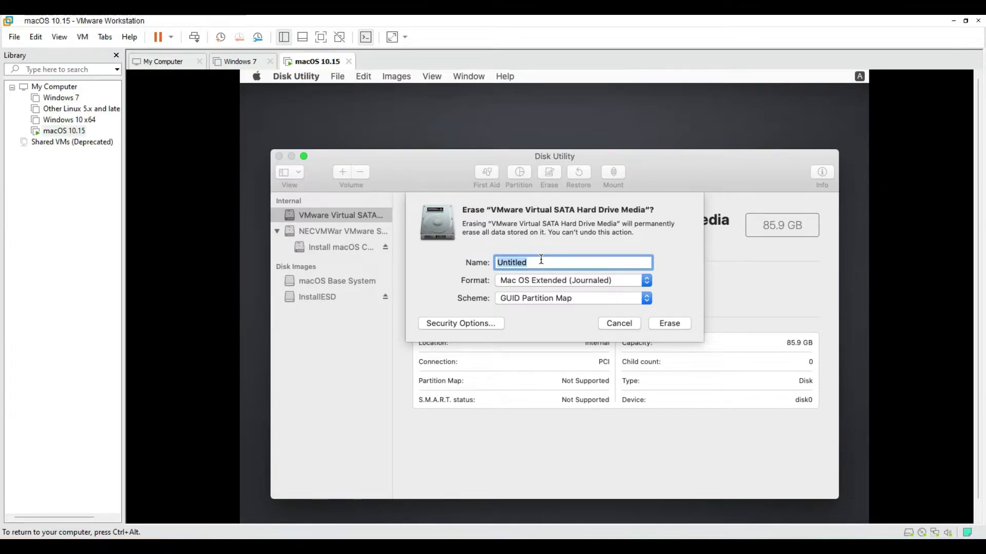
Erase the 85.9 GB disk as 'Mac Os Sur', Mac OS Extended (Journaled), GUID Partition Map.
text(Mac Os Sur)
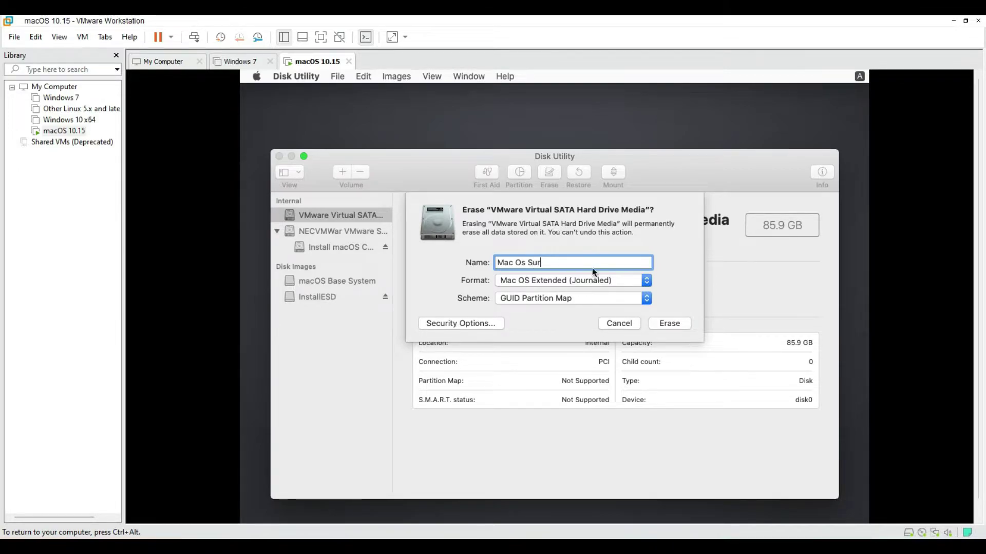
click(595, 299)
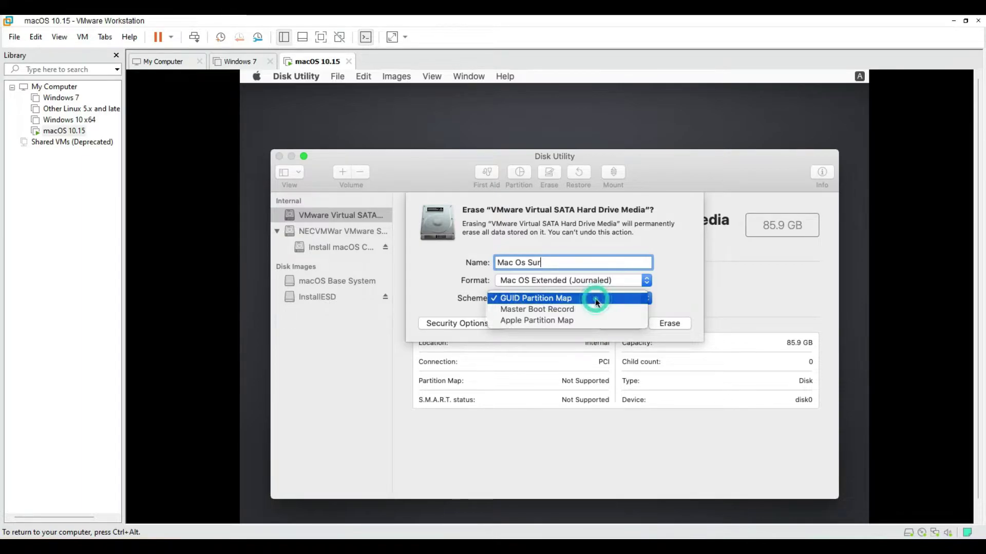
click(596, 299)
click(470, 324)
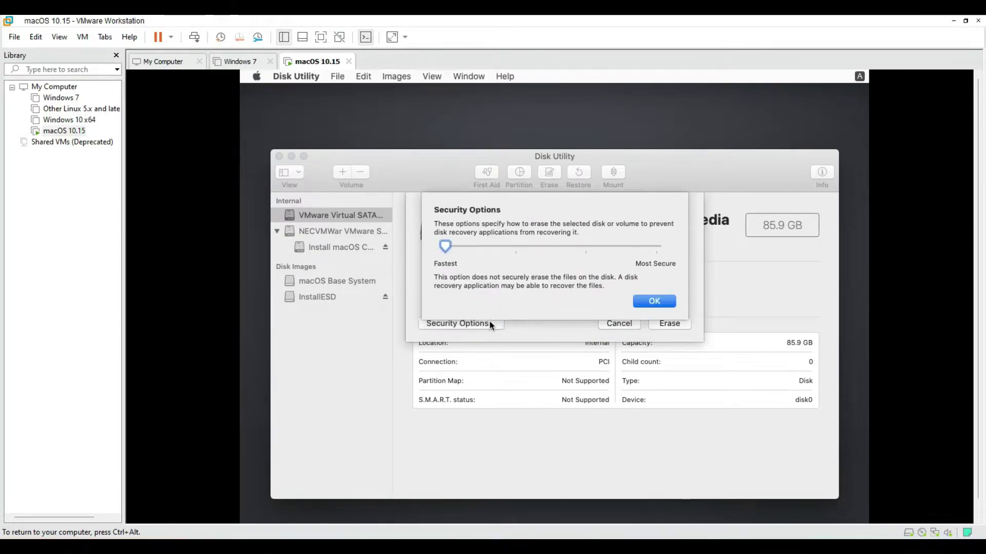
click(646, 300)
click(669, 323)
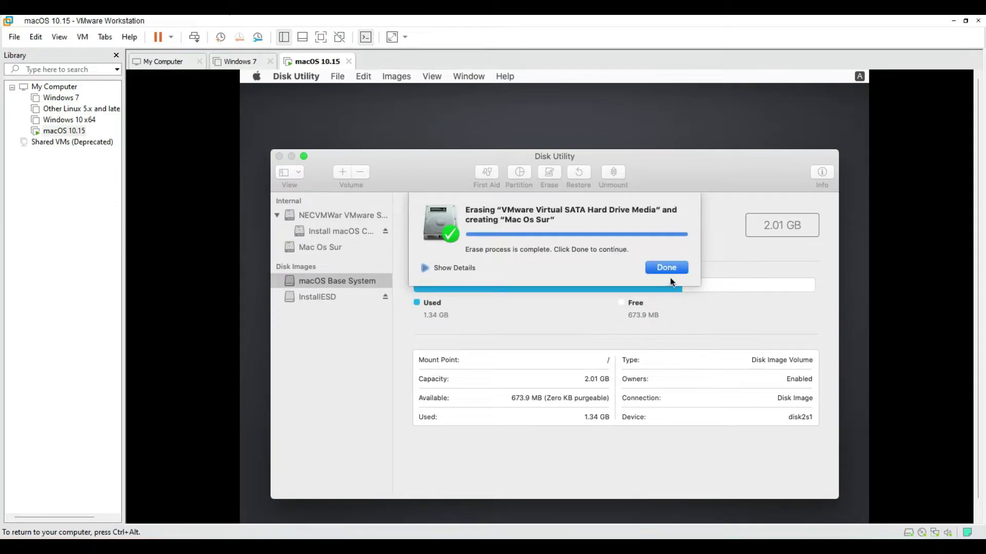
Finish the erase, check the new Mac Os Sur volume, and quit Disk Utility.
click(673, 268)
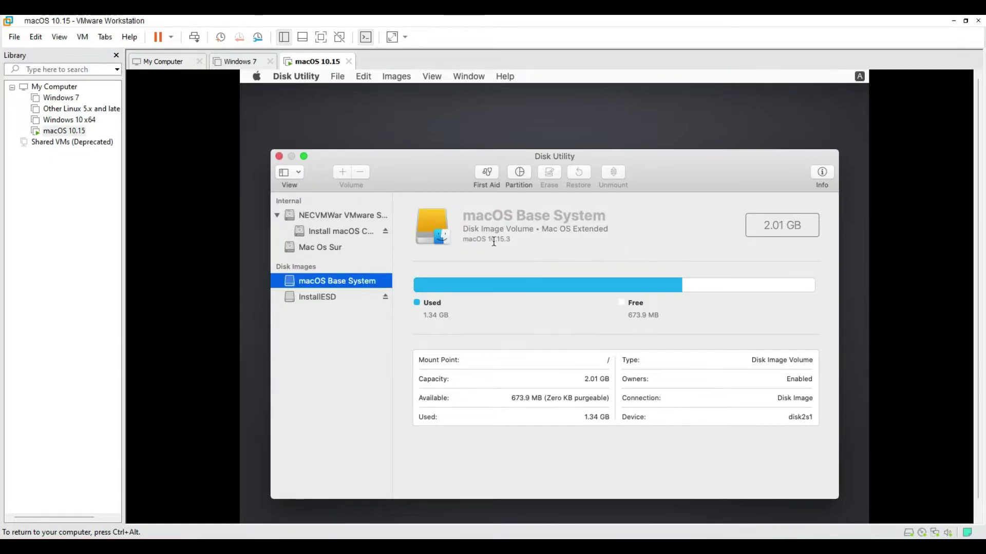
click(340, 215)
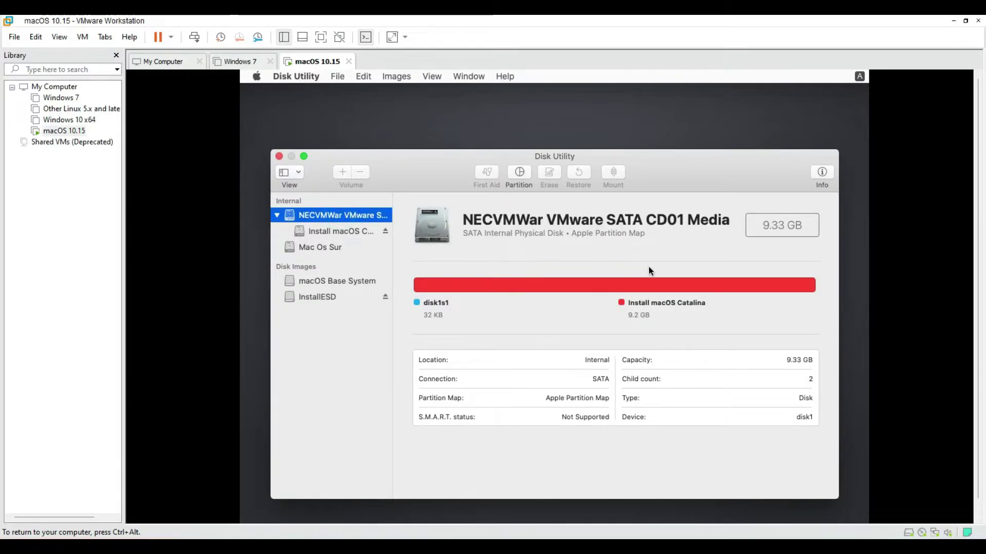
click(332, 248)
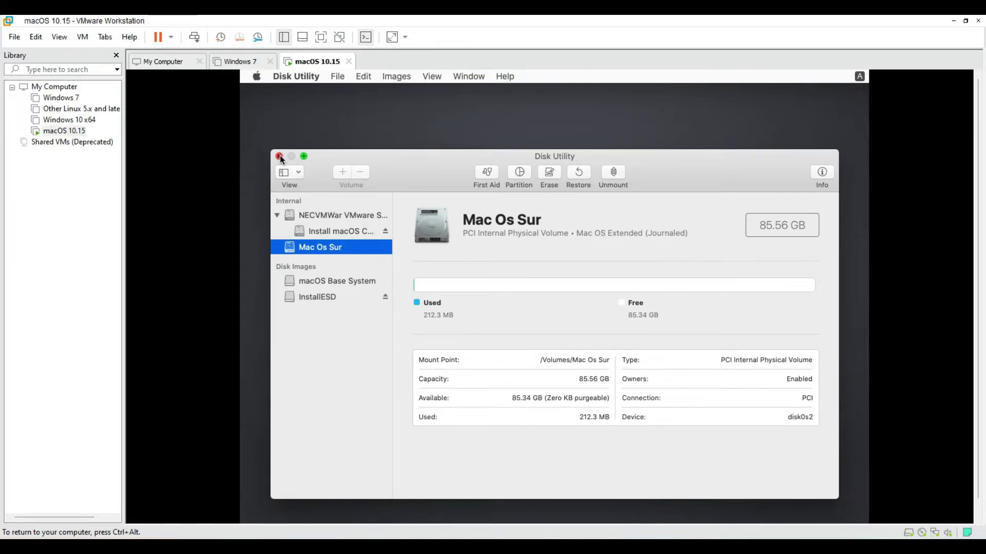
click(280, 157)
Run Install macOS, accept the licence, and install Catalina onto the Mac Os Sur disk.
click(463, 251)
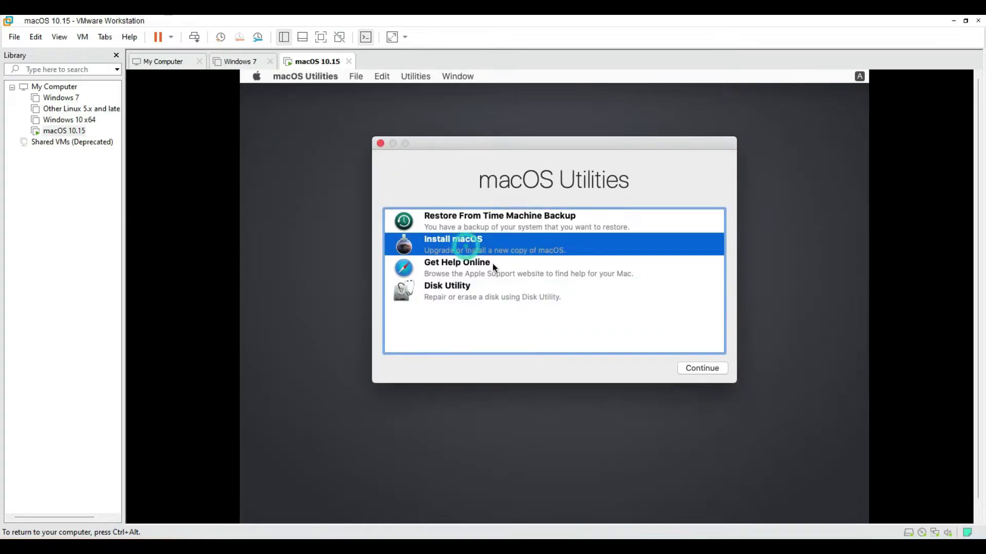
click(701, 367)
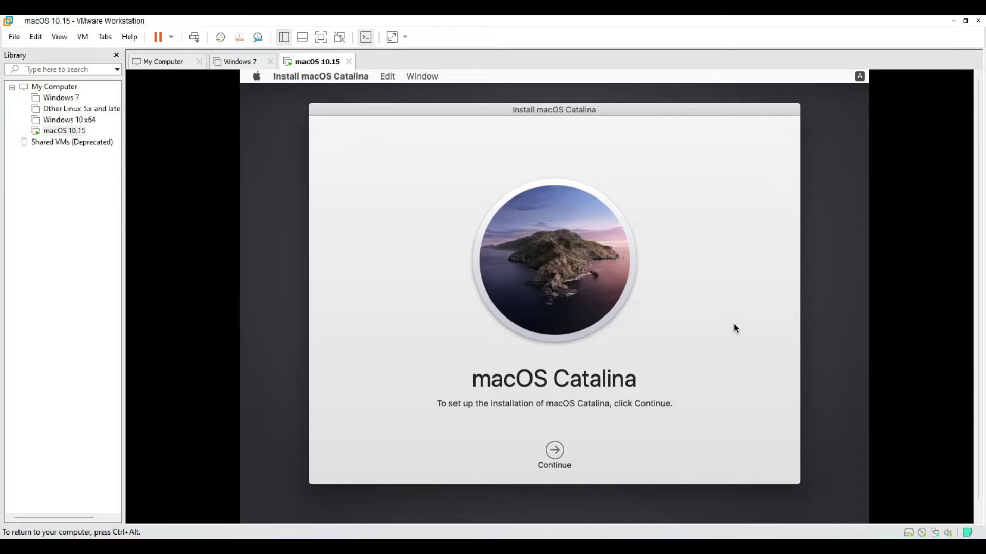
click(555, 455)
click(582, 451)
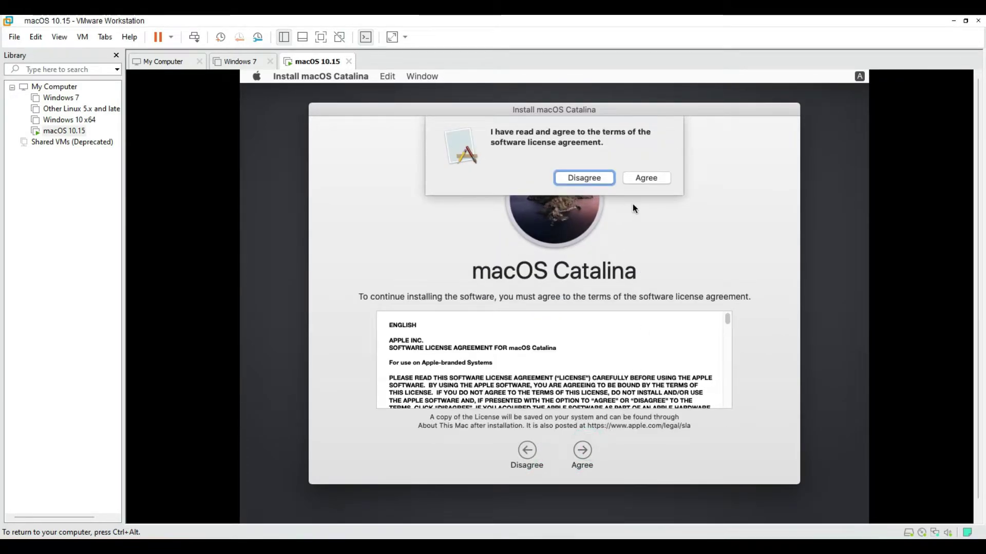
click(656, 179)
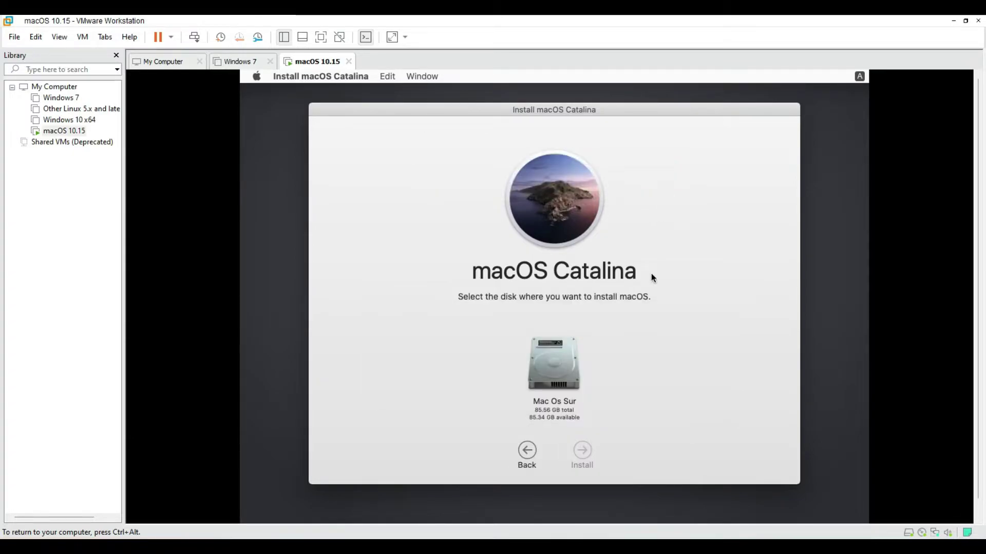
click(558, 374)
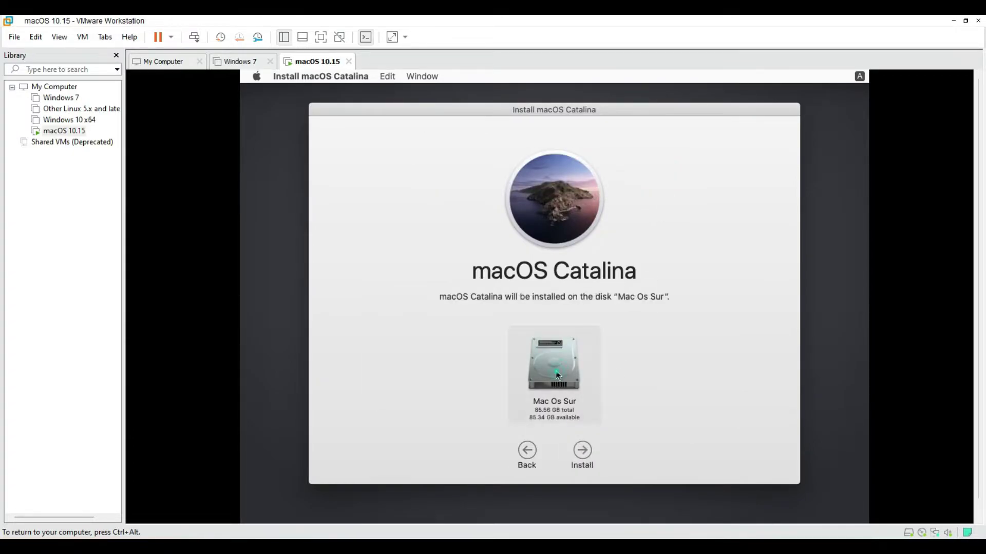
click(583, 450)
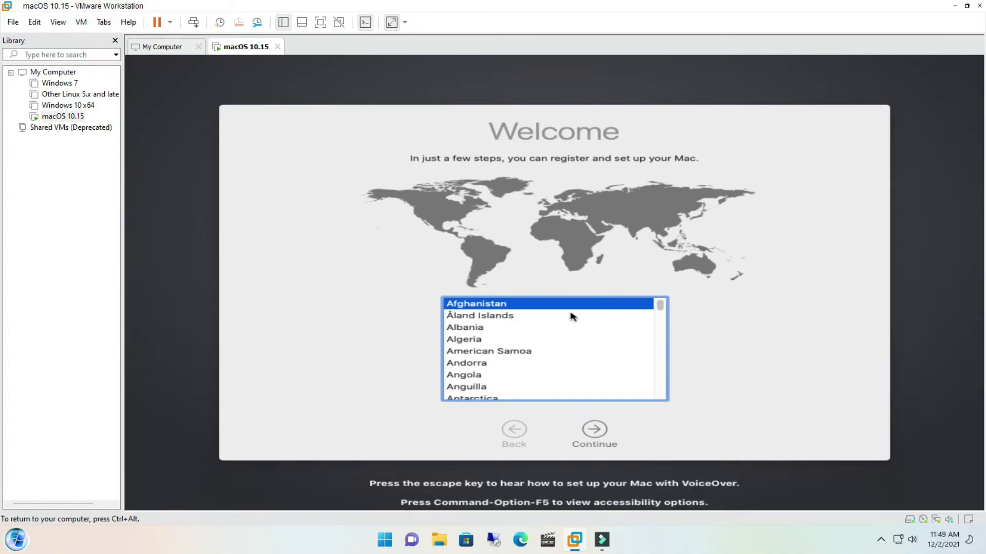
Choose Bangladesh as the country, keep the suggested languages, local Ethernet and DHCP settings.
scroll(571, 315, down, 1)
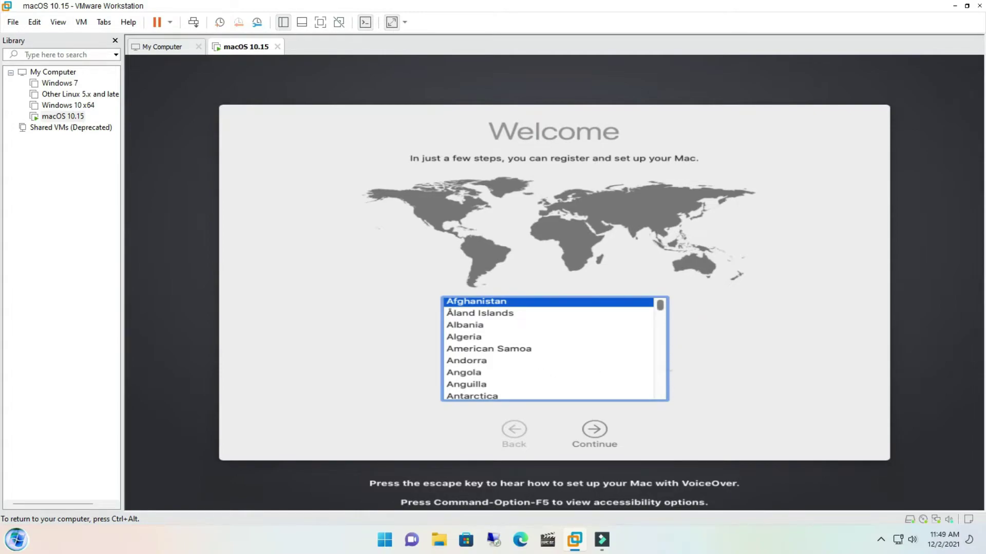
drag(665, 310, 665, 317)
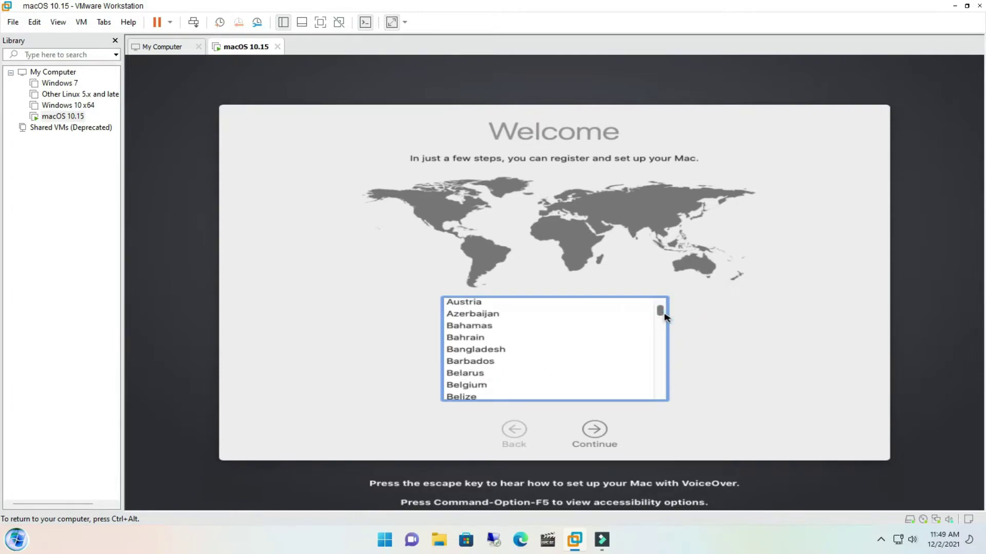
click(507, 351)
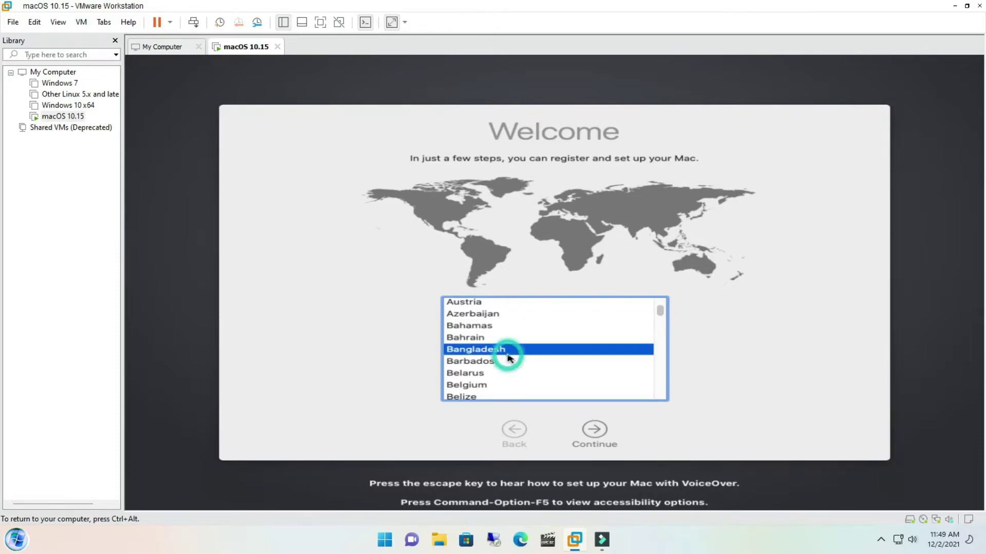
click(600, 430)
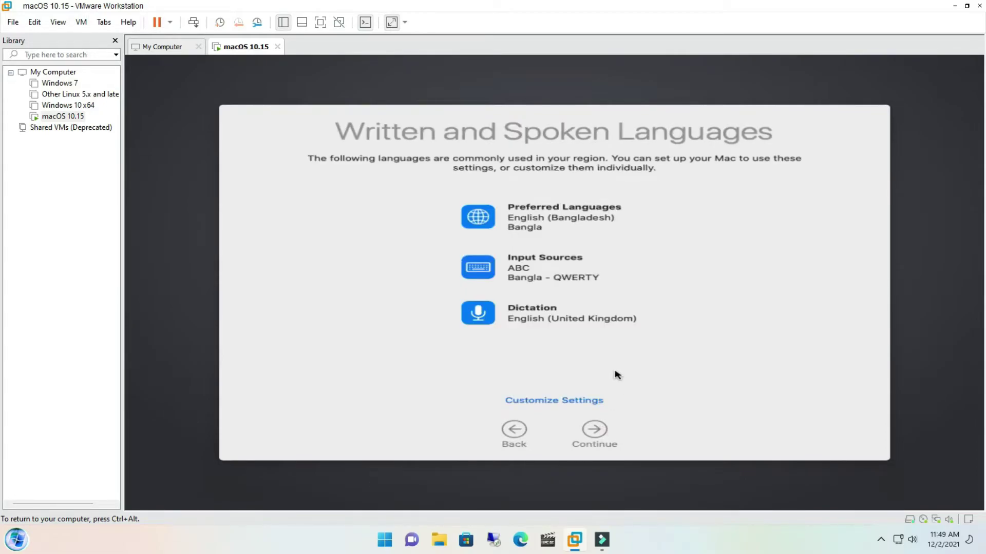
click(593, 437)
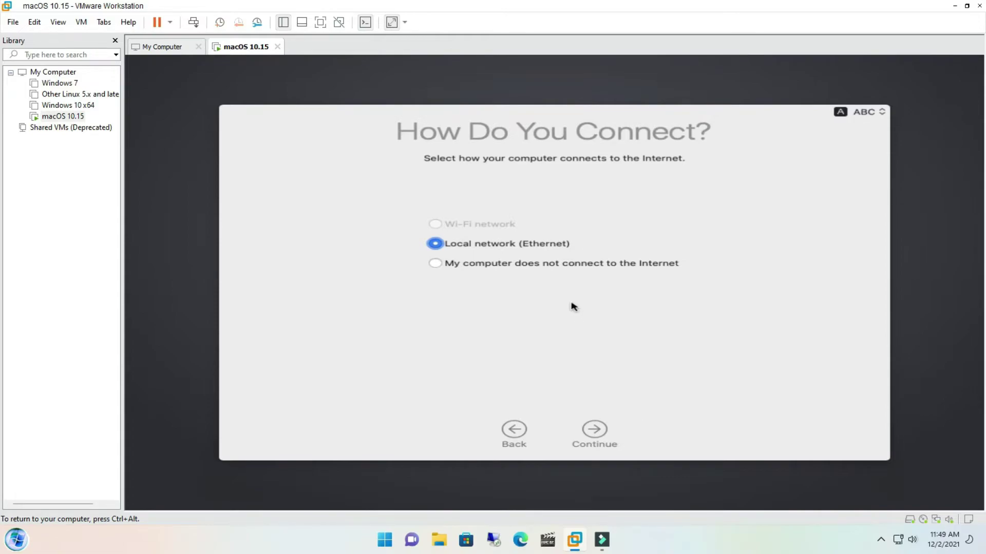
click(599, 434)
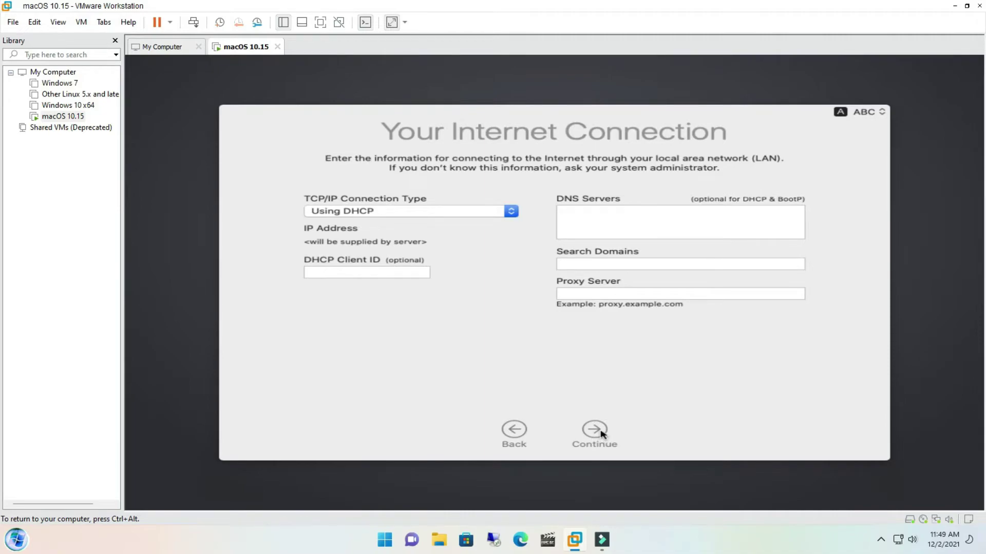
click(600, 432)
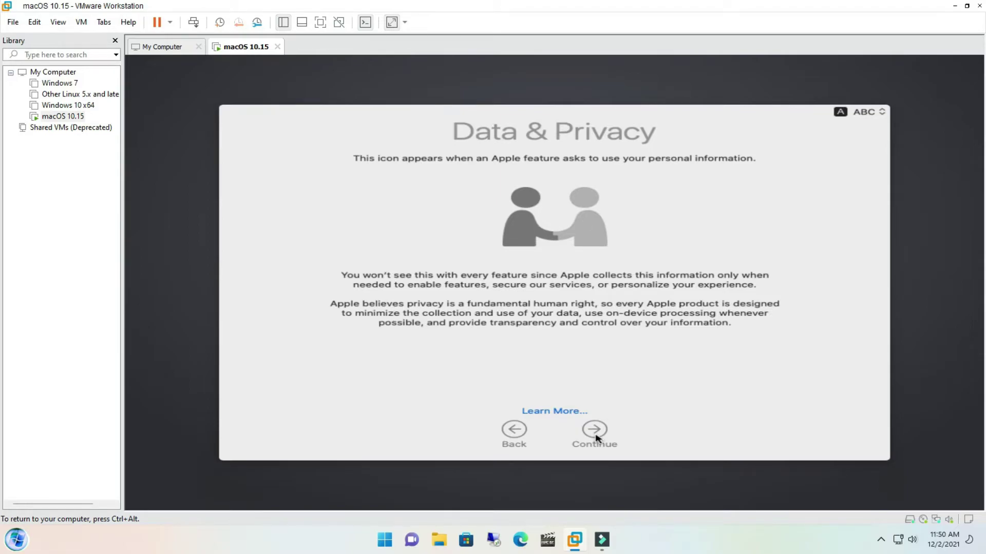
Pass Data & Privacy, skip transferring information, and postpone Apple ID sign-in.
click(595, 438)
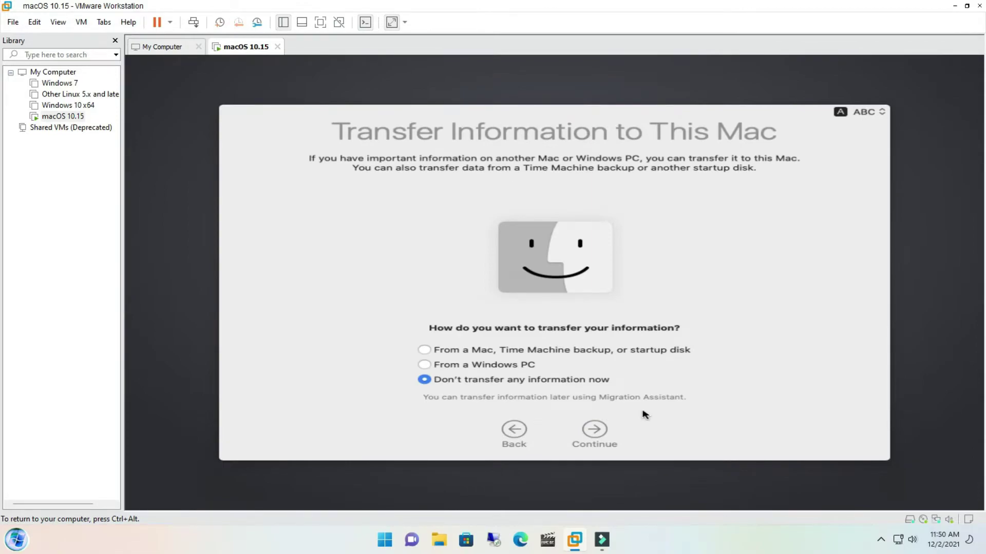
click(603, 437)
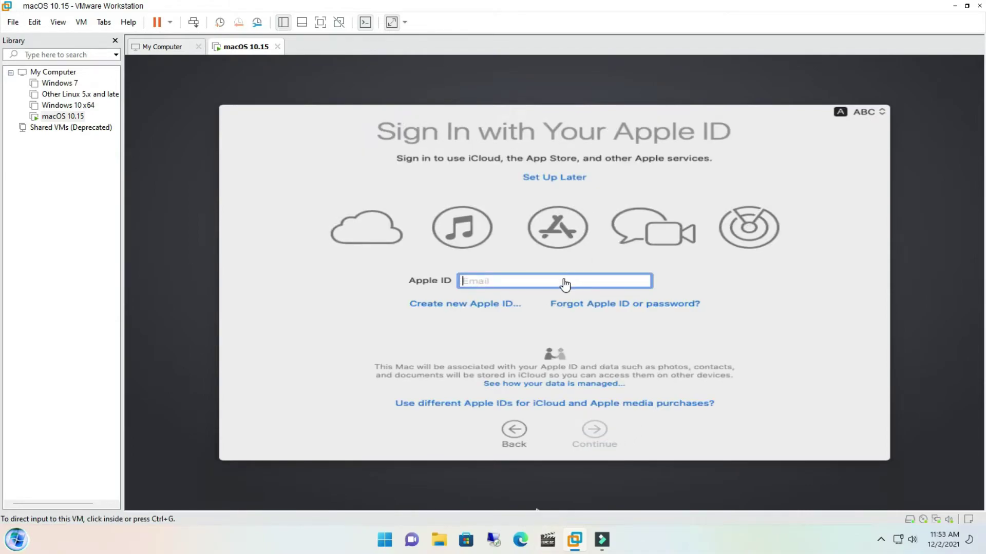
click(564, 283)
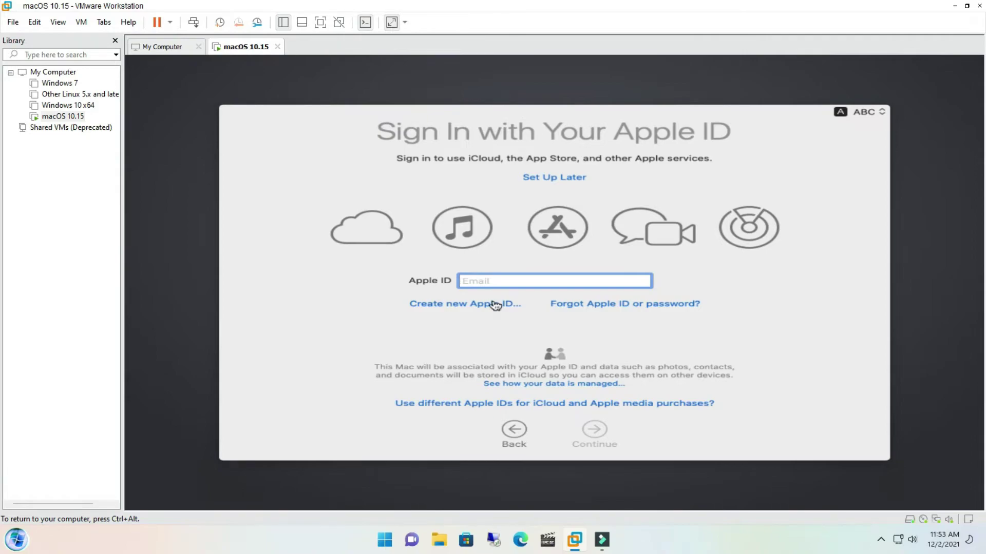
click(548, 178)
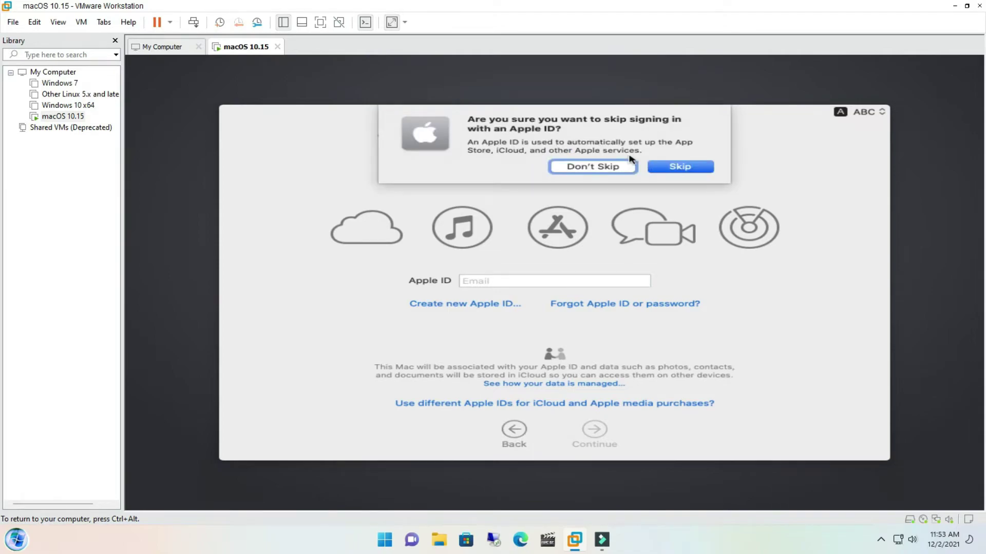
click(684, 169)
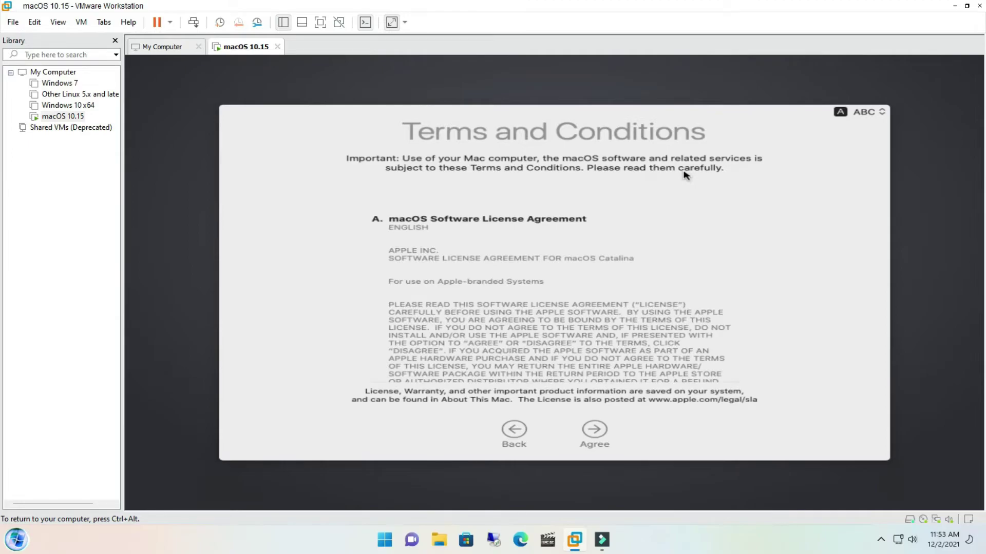
Agree to the licence, then enter the user's full name, password, verification and hint.
click(595, 434)
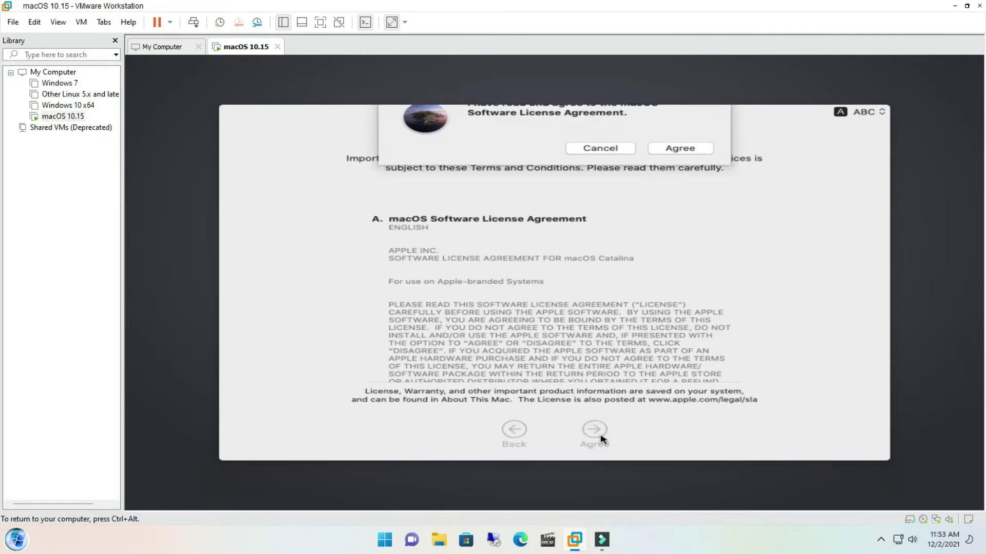
click(683, 165)
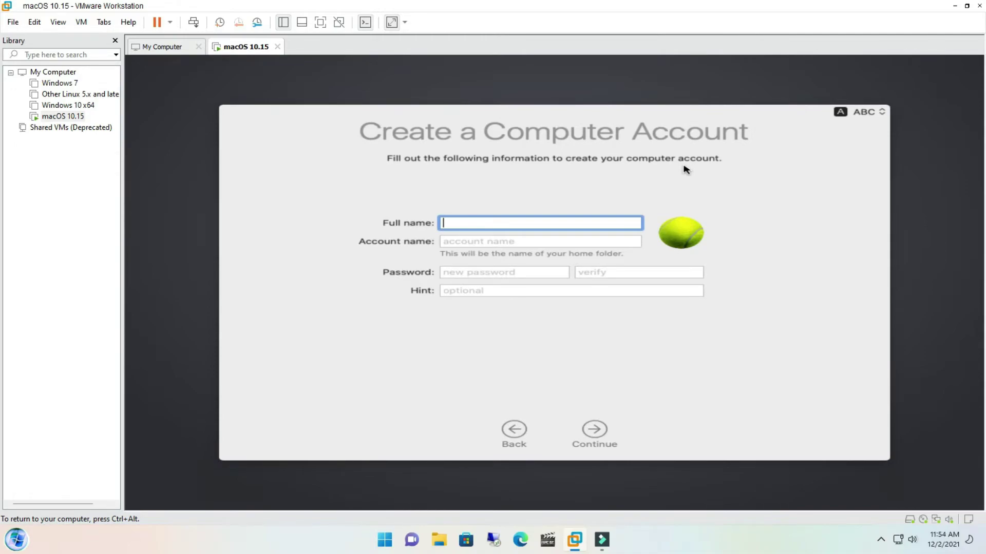
text(Najmul Hasan)
click(482, 273)
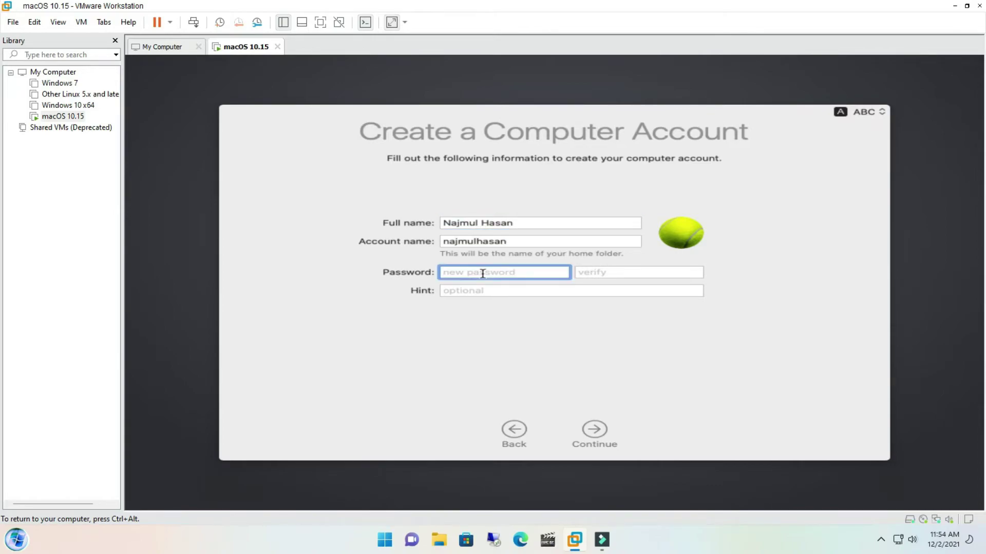
text(1234)
key(Tab)
text(1234)
click(502, 297)
text(1234)
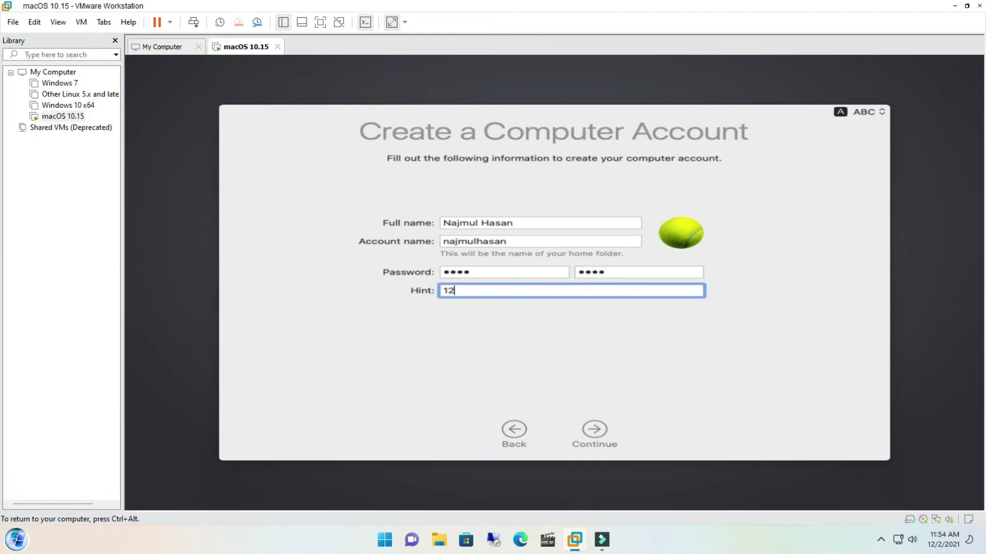
click(594, 425)
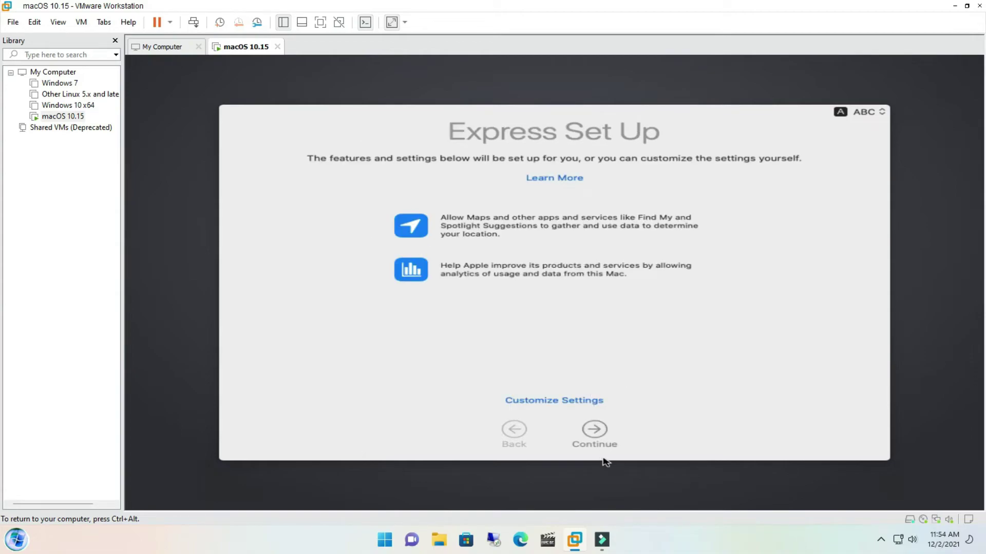
Continue through Express Set Up, Analytics and Screen Time, disable Ask Siri, keep Light appearance.
click(595, 431)
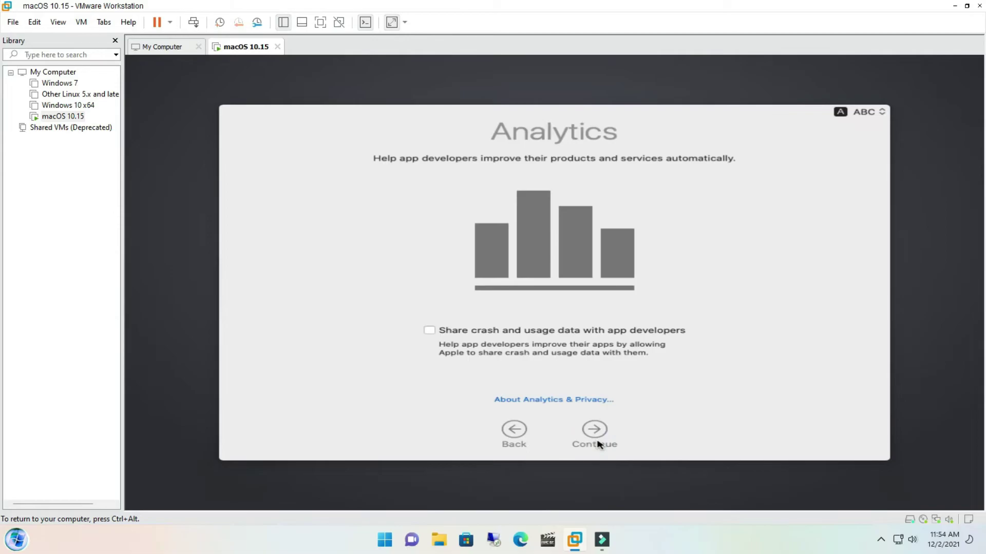
click(596, 443)
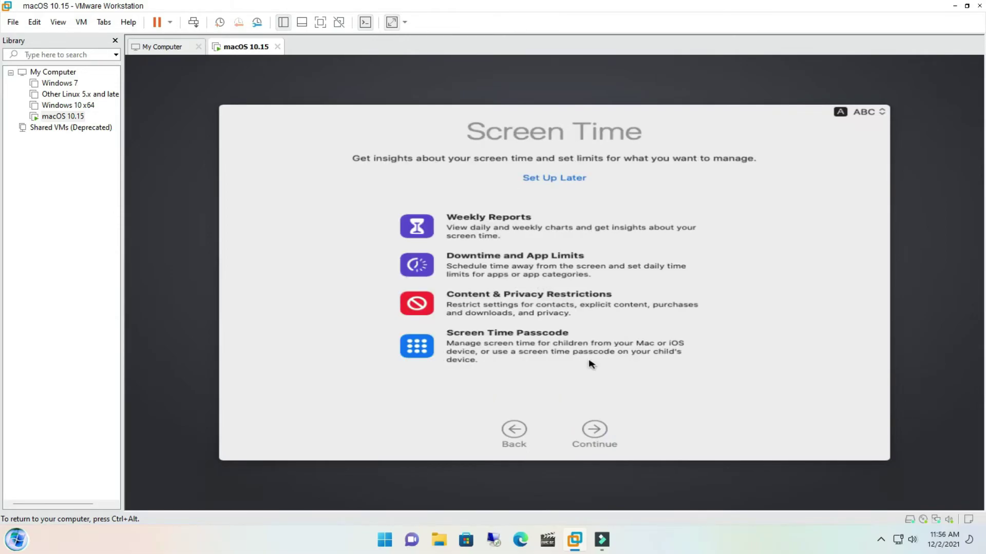
click(595, 431)
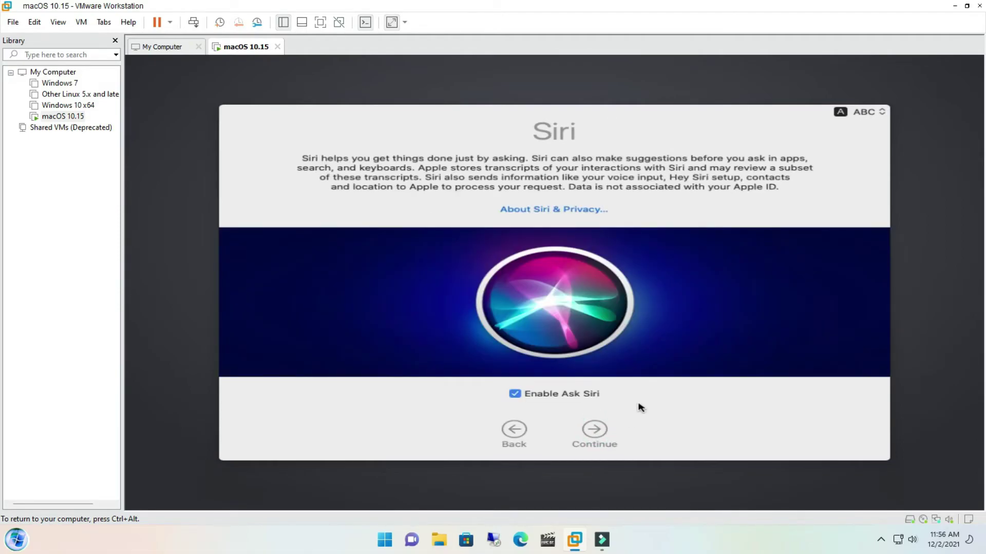
click(590, 394)
click(595, 436)
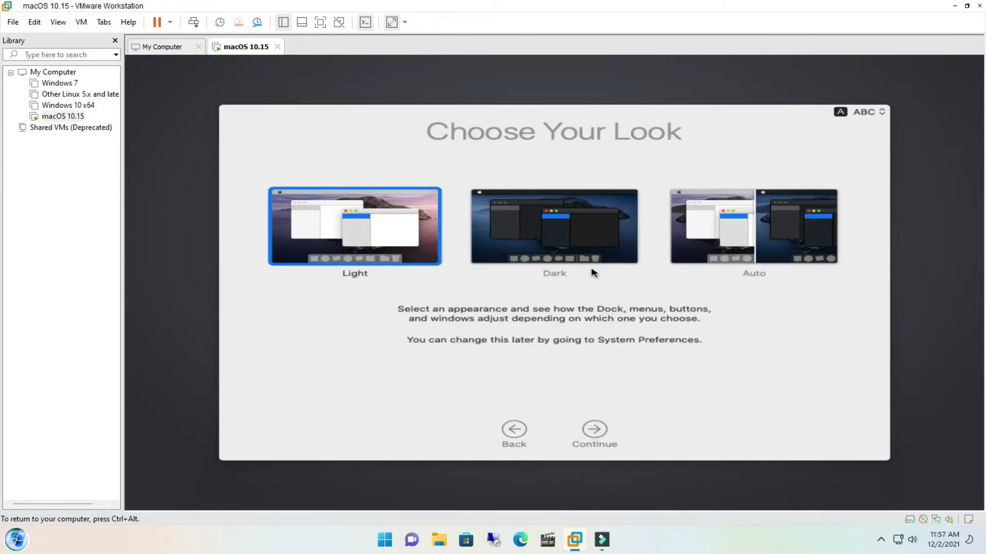
click(603, 427)
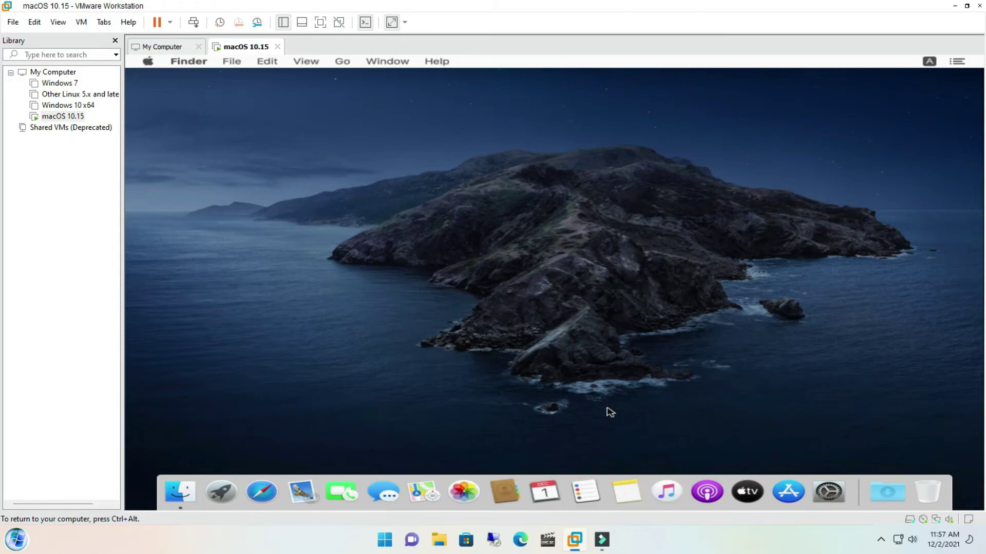
Open and dismiss the Catalina desktop's right-click menu.
right_click(594, 221)
click(528, 257)
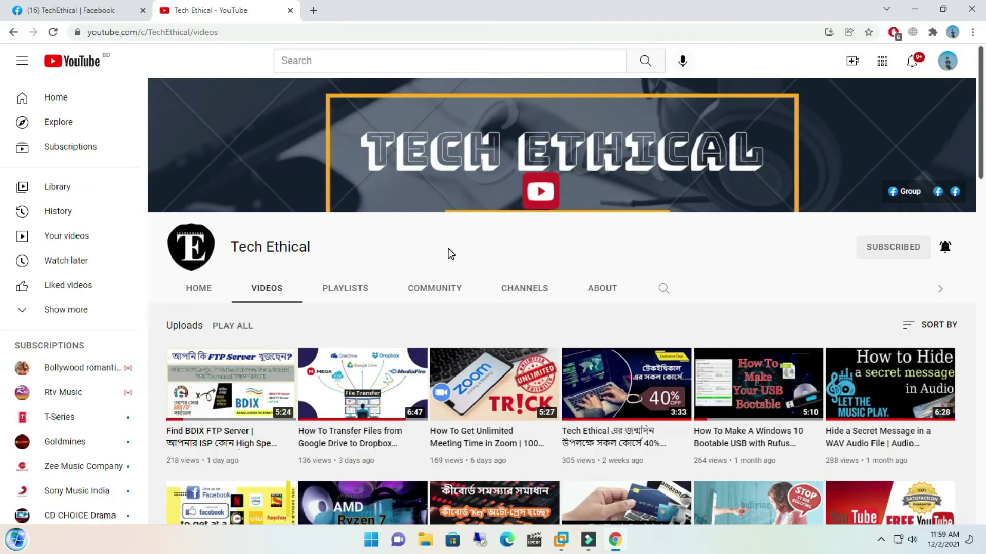
Switch to the TechEthical Facebook group and minimise the open chat conversation.
click(105, 12)
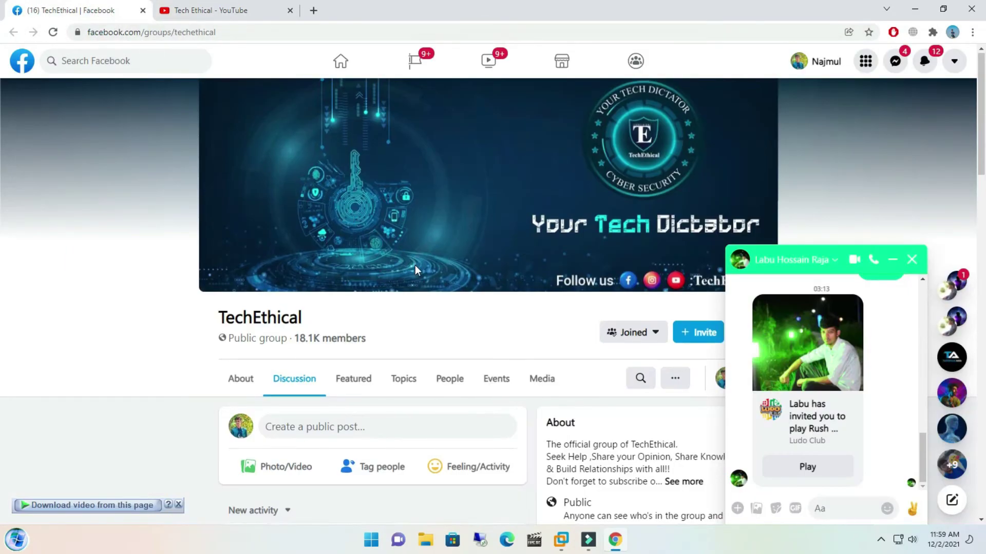
scroll(414, 264, down, 2)
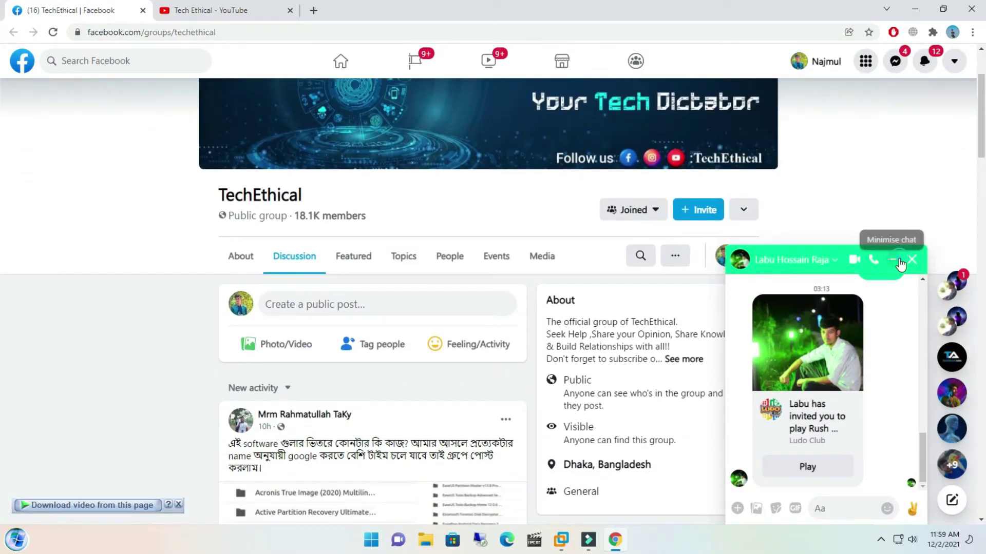
click(892, 259)
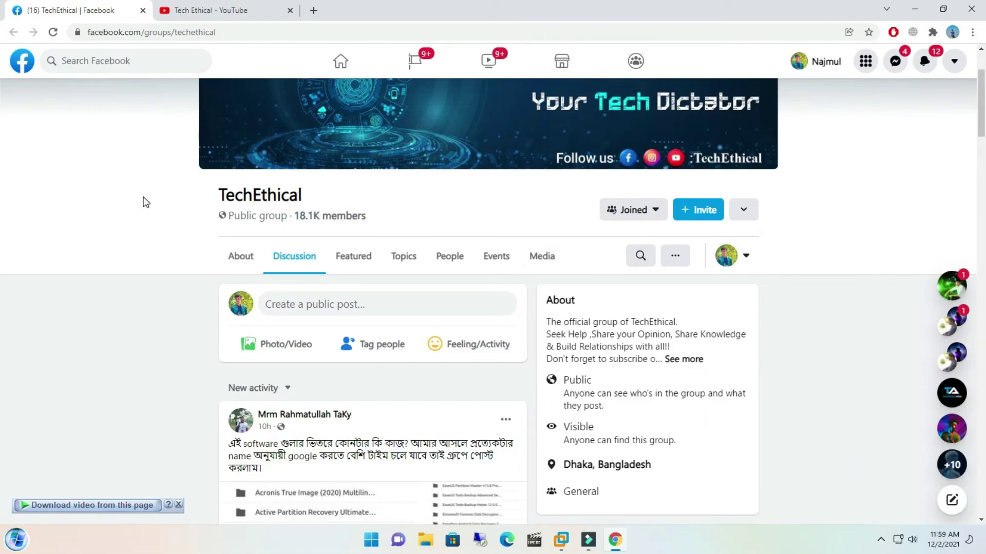
Browse the group's Discussion feed, then return to the Tech Ethical YouTube tab.
scroll(143, 211, down, 12)
scroll(144, 217, down, 7)
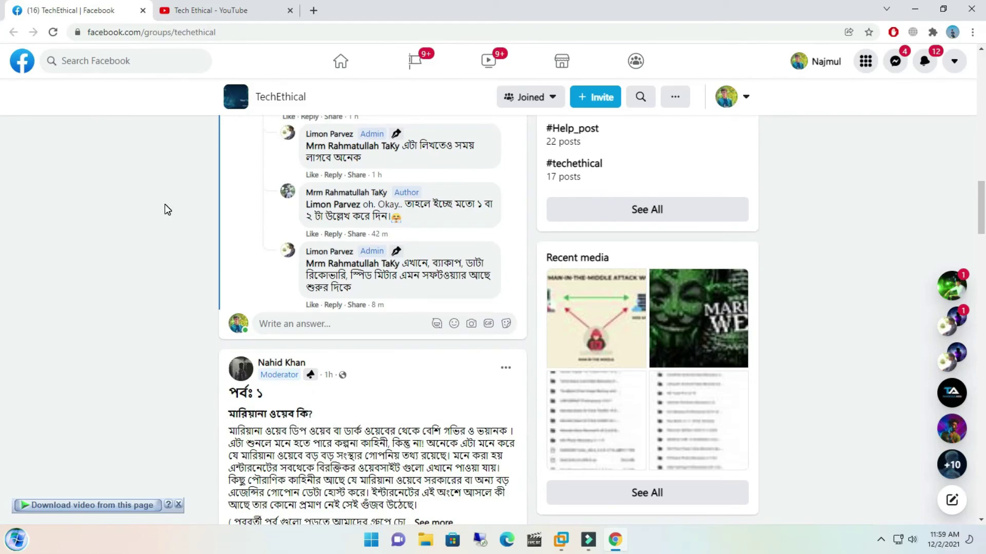
key(Home)
scroll(173, 263, down, 2)
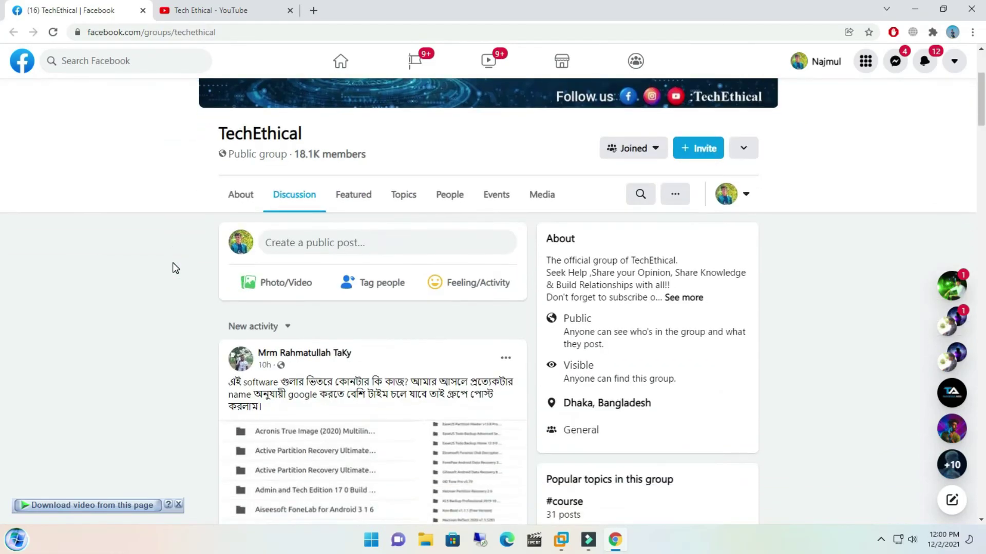
scroll(172, 263, down, 1)
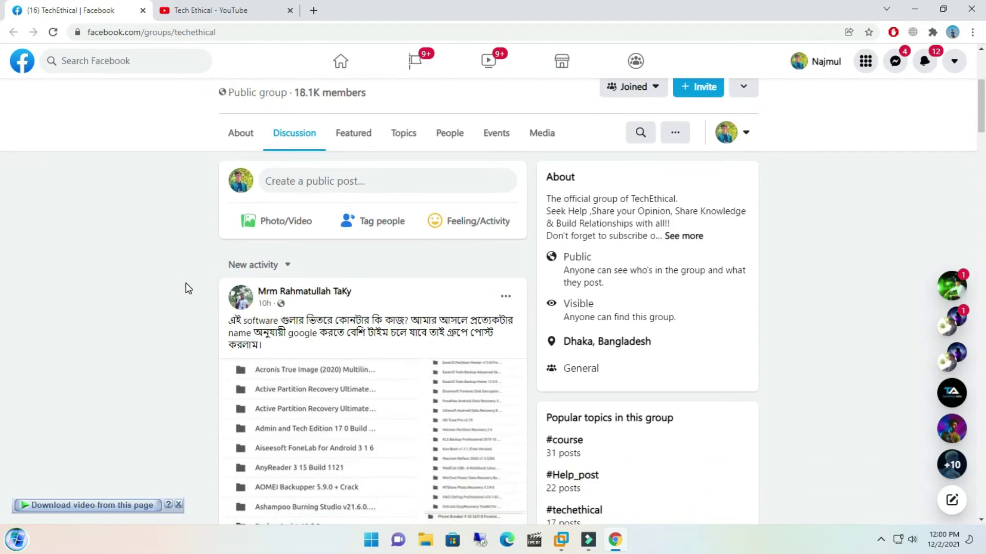
scroll(186, 289, down, 1)
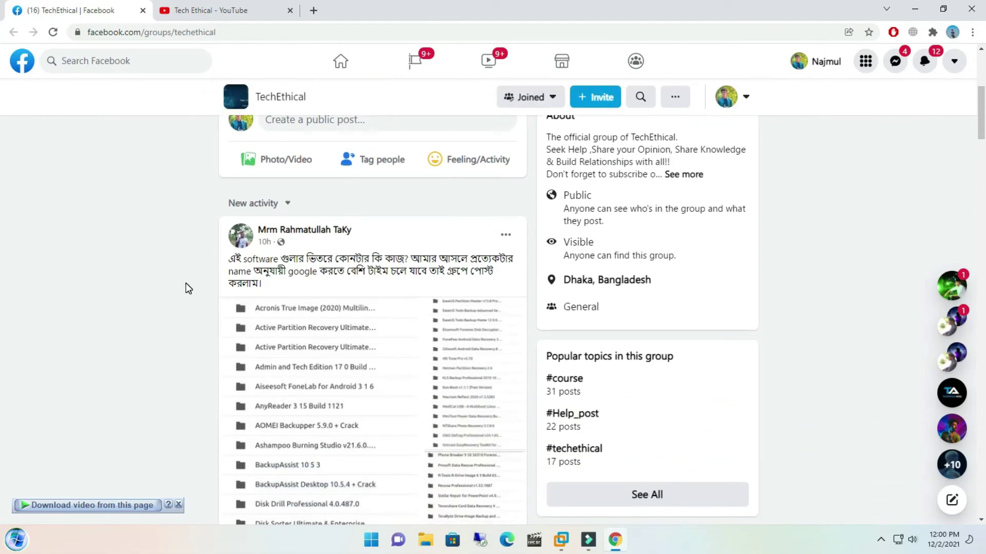
scroll(186, 289, up, 2)
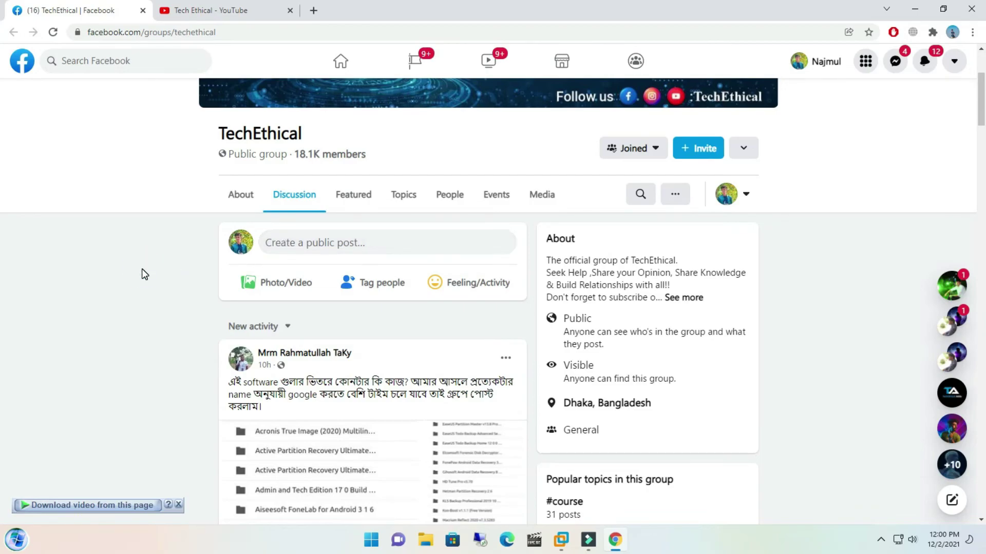
scroll(142, 269, up, 2)
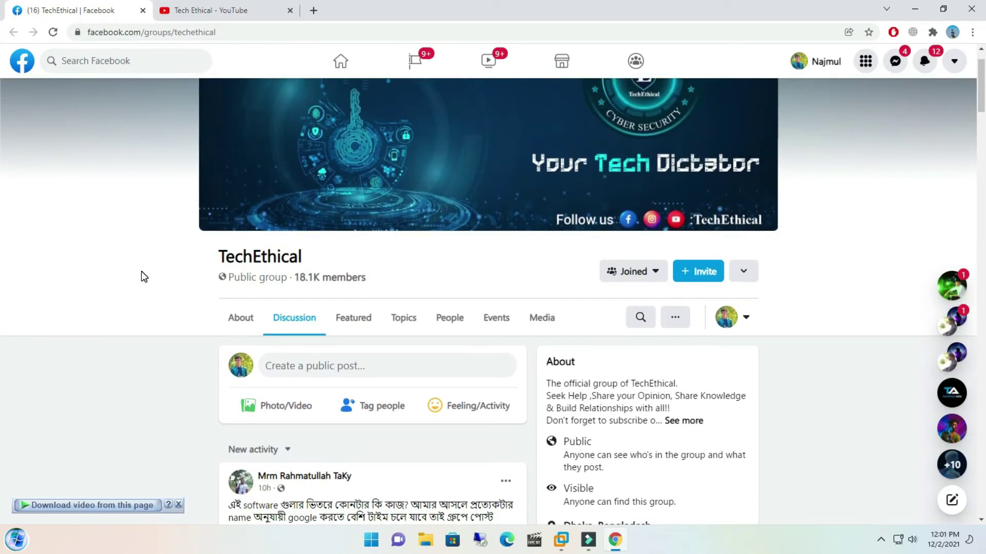
scroll(148, 286, down, 4)
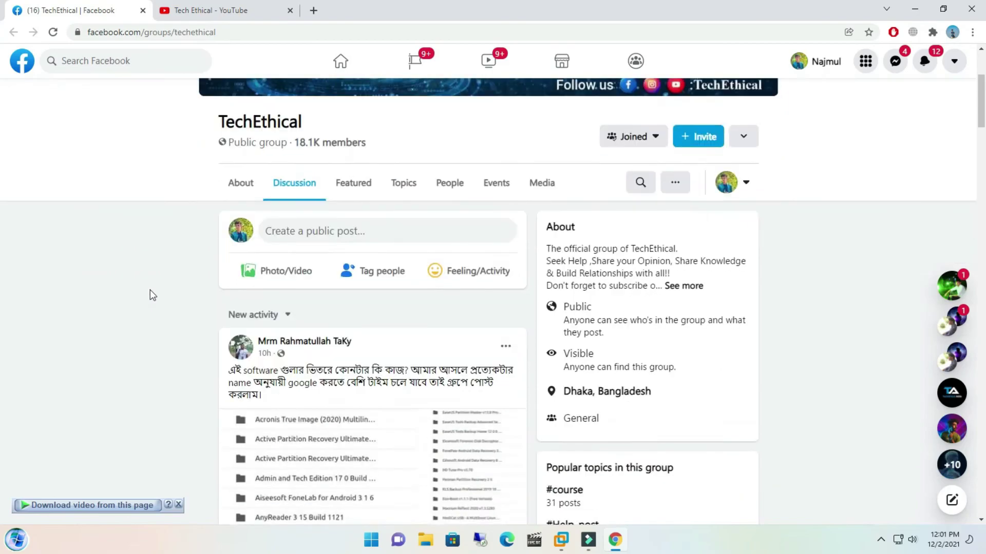
scroll(153, 304, down, 1)
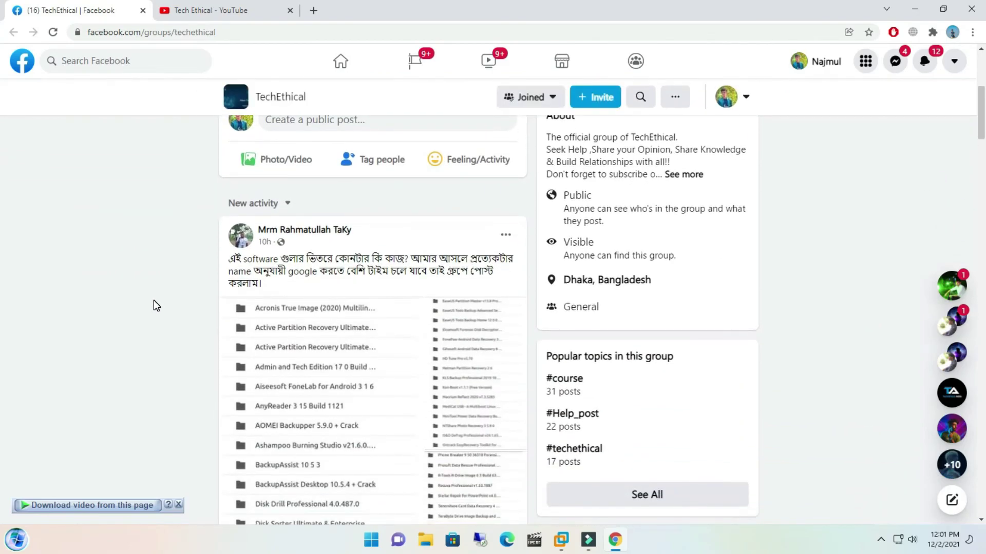
scroll(153, 300, up, 5)
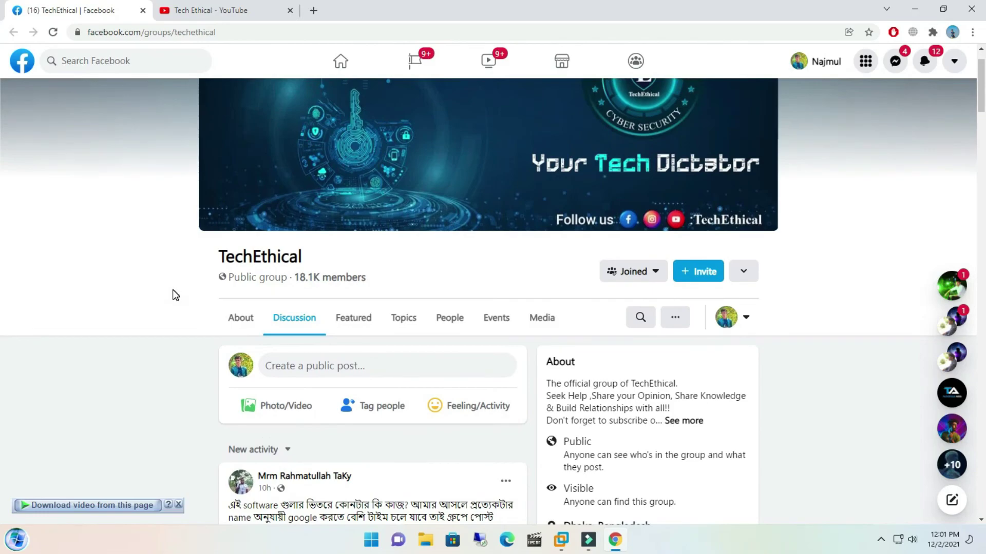
scroll(172, 290, down, 10)
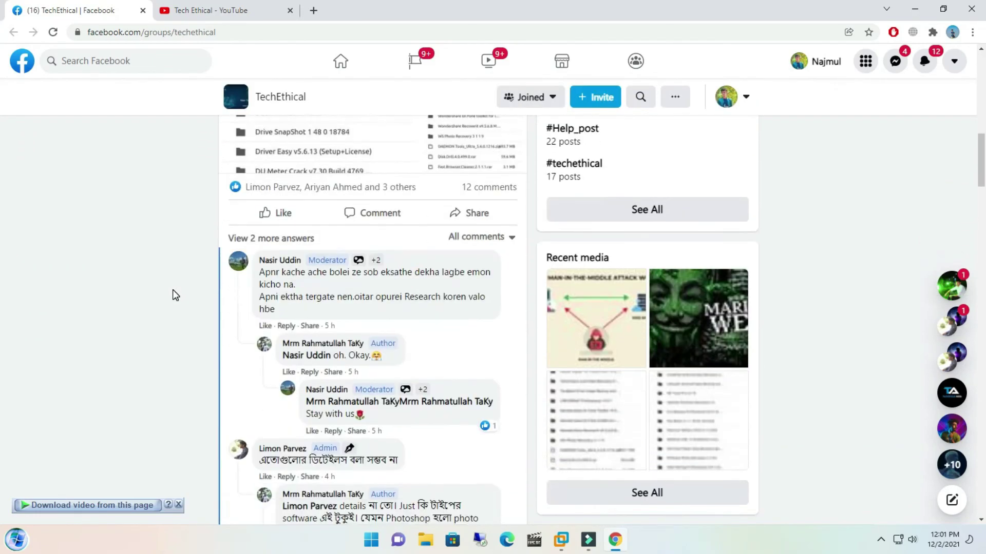
scroll(172, 290, down, 5)
scroll(173, 290, up, 9)
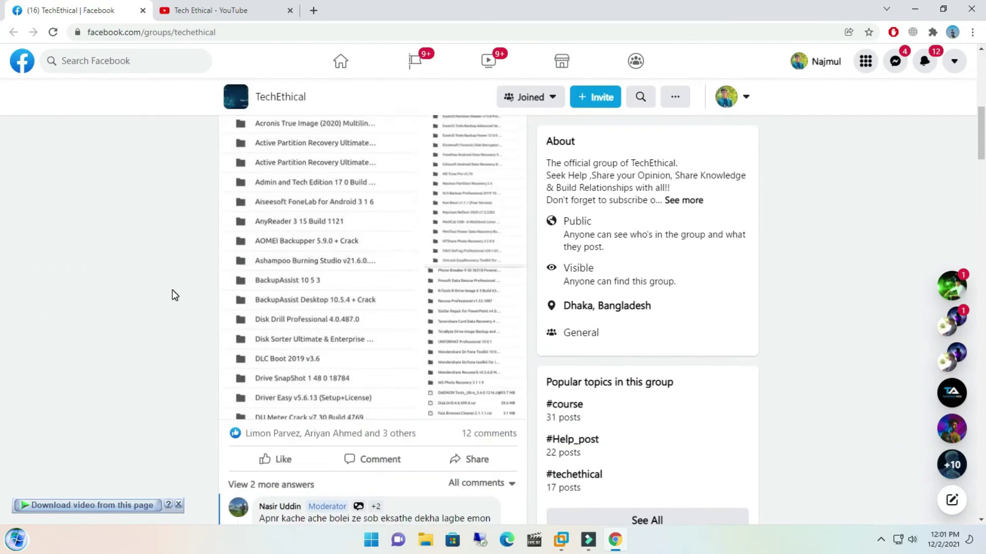
scroll(172, 294, up, 1)
scroll(172, 292, up, 2)
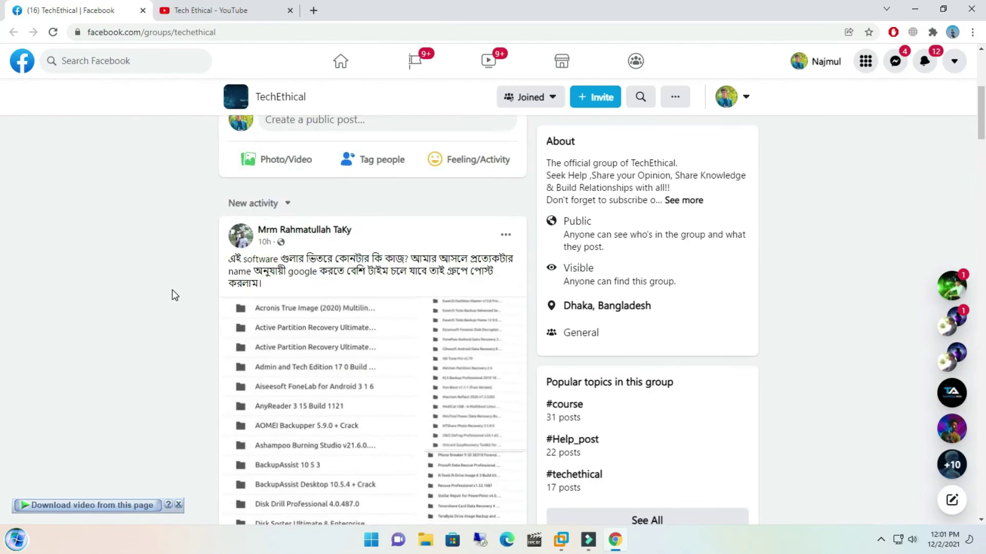
scroll(173, 290, up, 3)
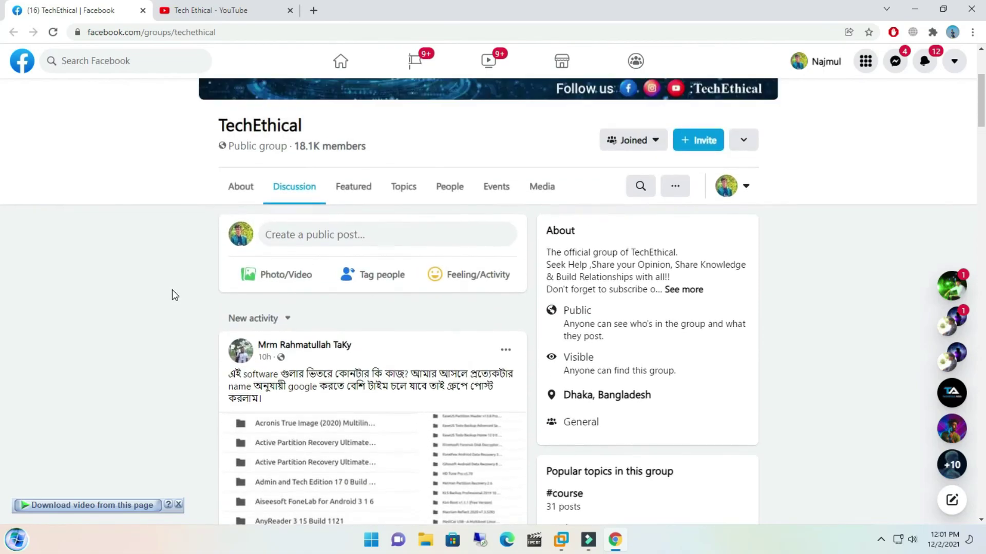
scroll(171, 295, up, 2)
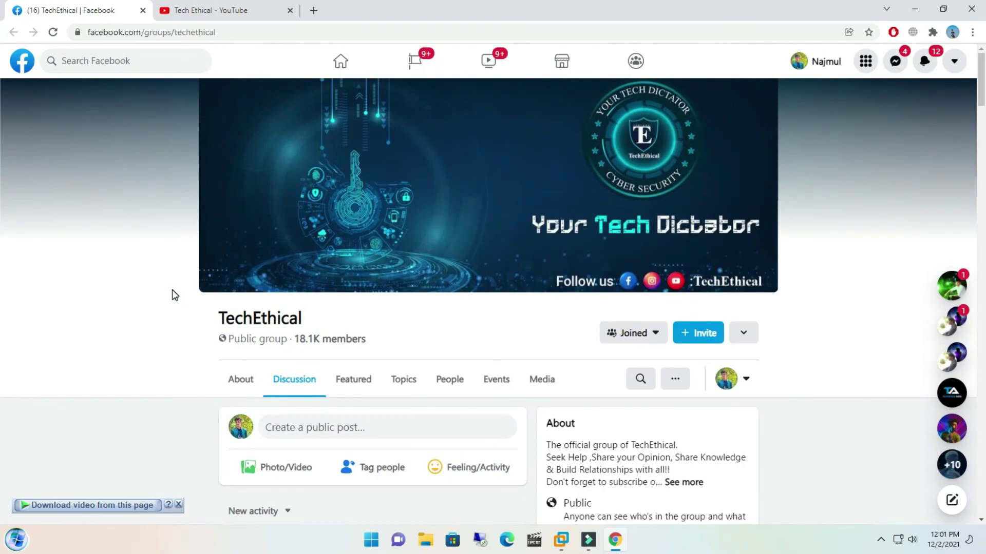
scroll(172, 290, down, 5)
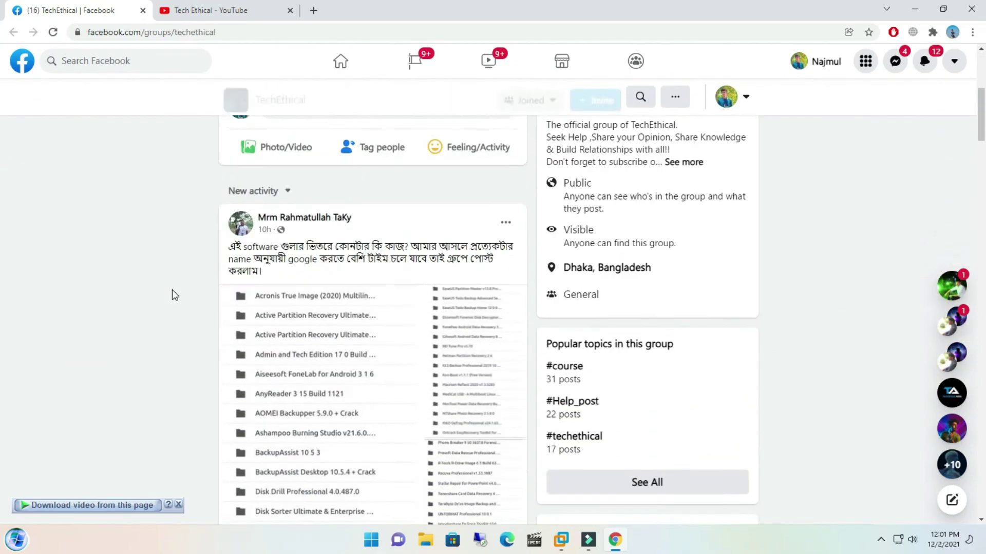
key(ctrl+Tab)
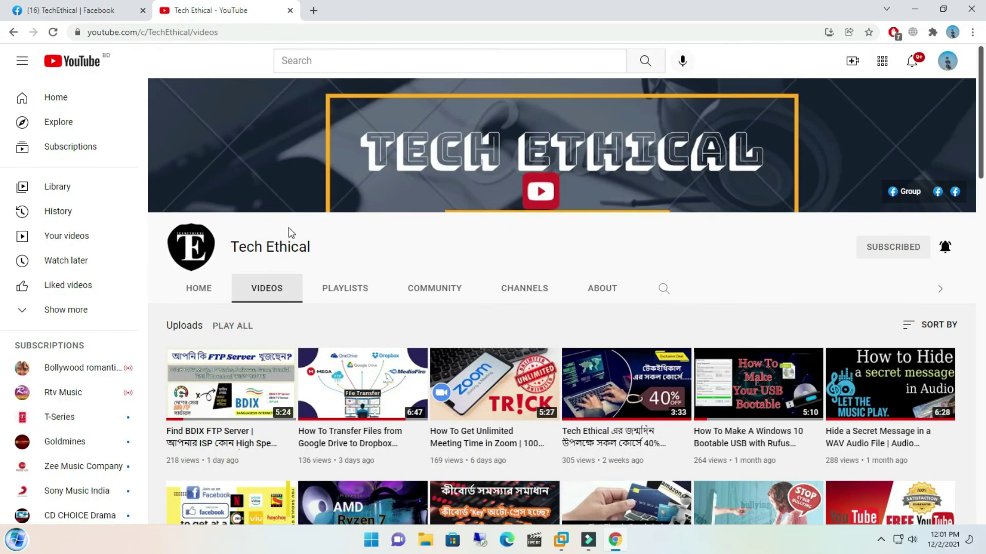